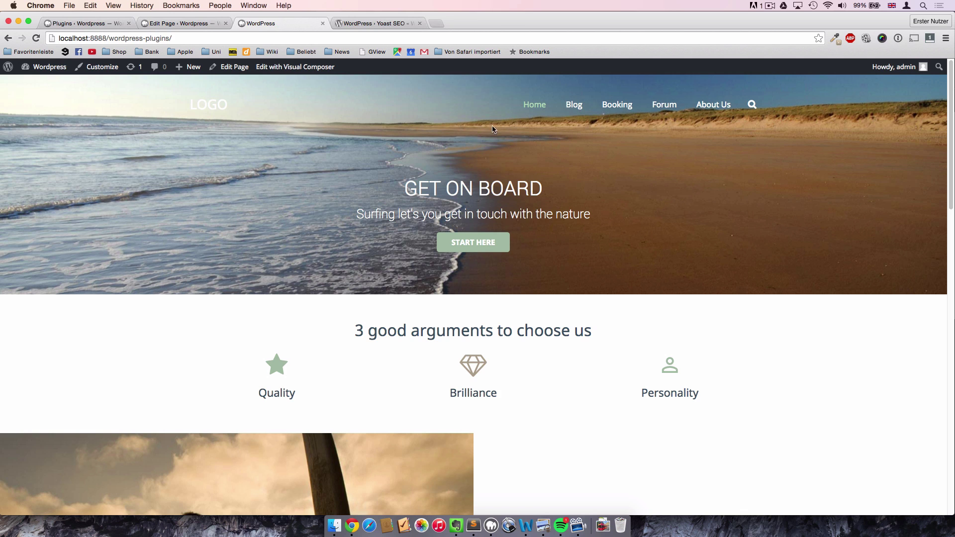
Step: View the Yoast SEO plugin page on WordPress.org and open the Hiking post from the local site's blog
{"action": "left_click", "coordinate": [383, 23]}
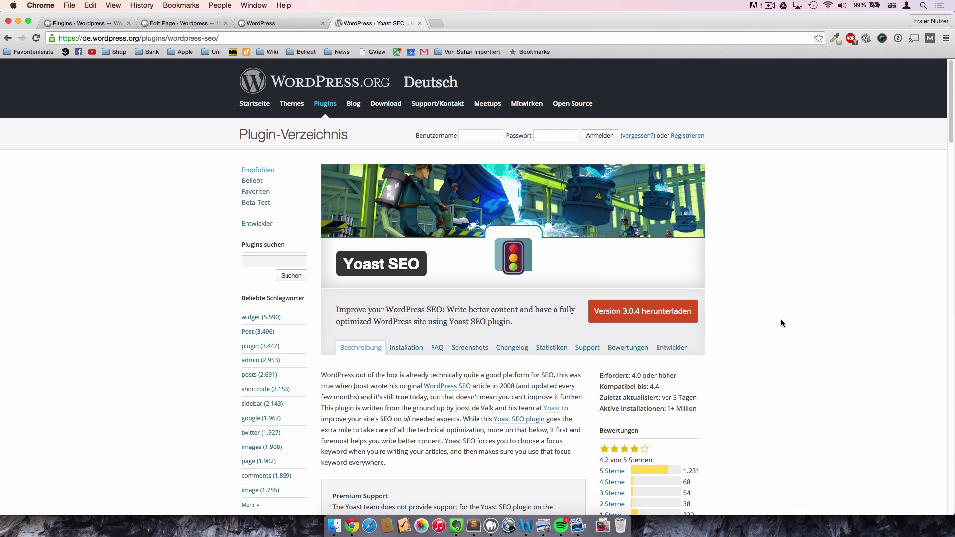
{"action": "scroll", "coordinate": [781, 319], "scroll_direction": "down", "scroll_amount": 1}
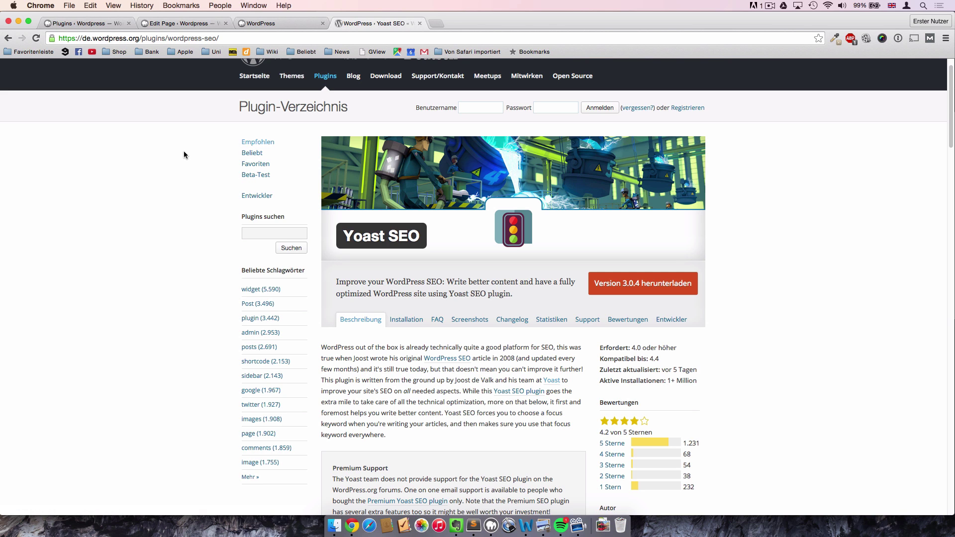
{"action": "left_click", "coordinate": [256, 24]}
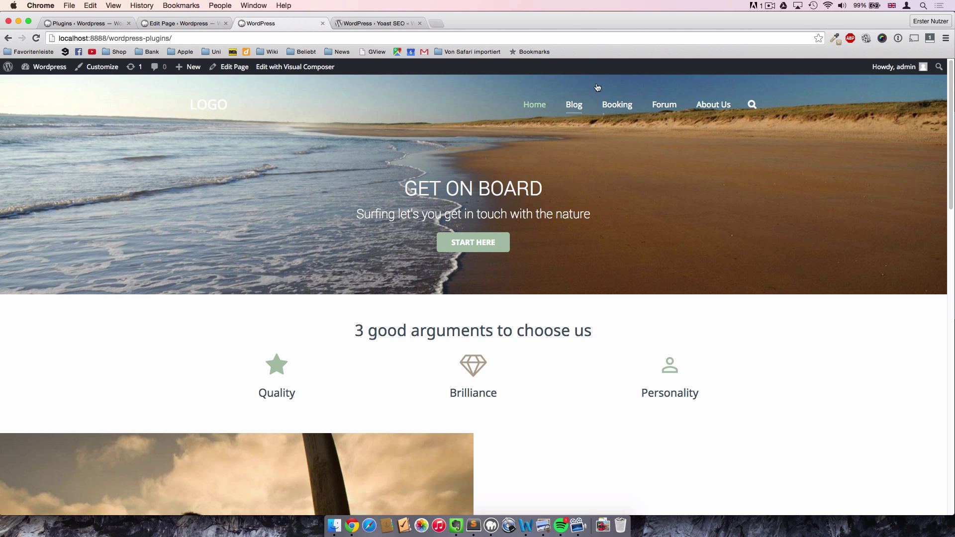
{"action": "left_click", "coordinate": [574, 105]}
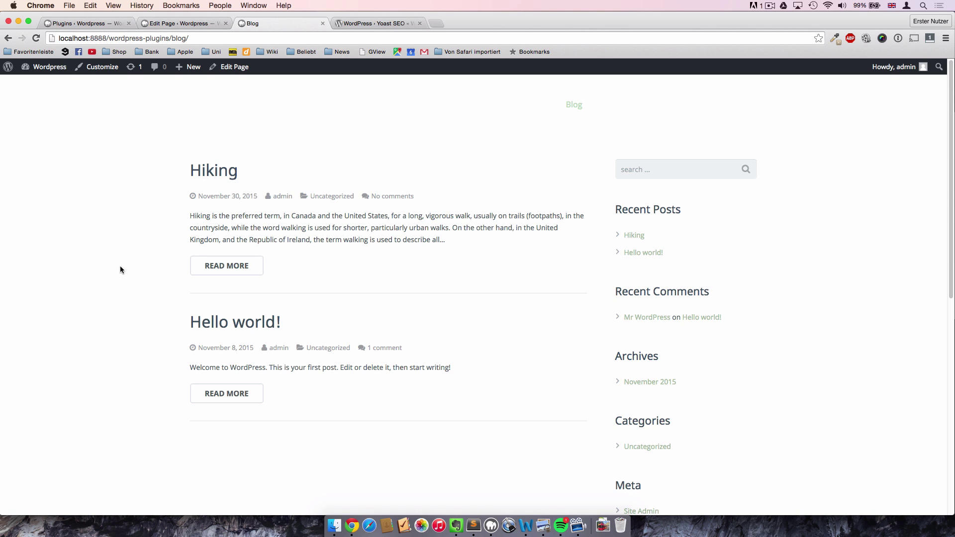
{"action": "left_click", "coordinate": [200, 174]}
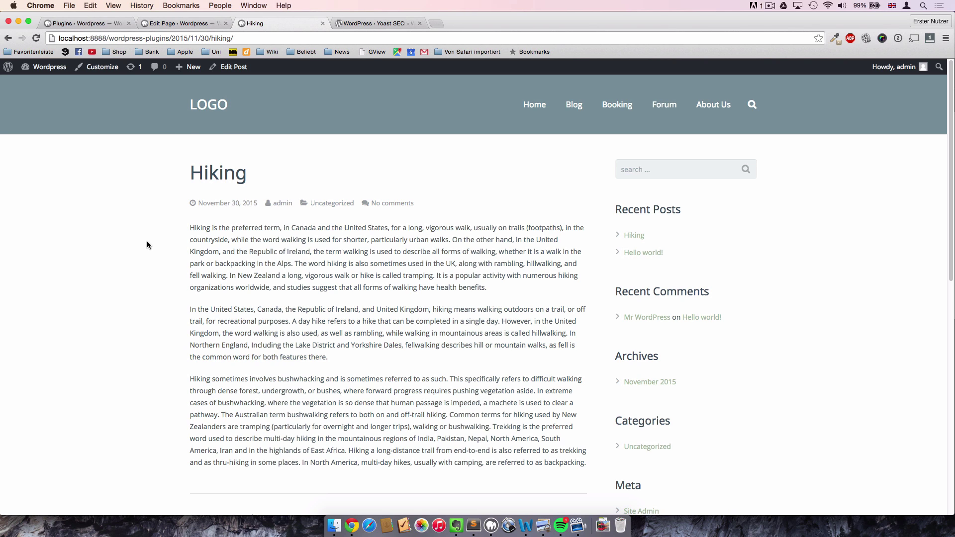
Step: Search for "yoast seo" among the new plugins that can be added to the site
{"action": "left_click", "coordinate": [106, 25]}
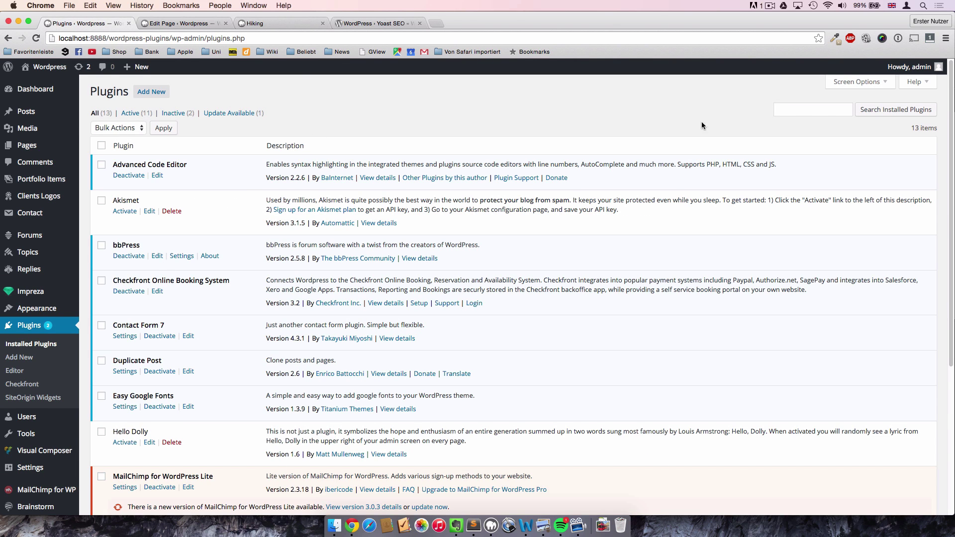
{"action": "left_click", "coordinate": [156, 92]}
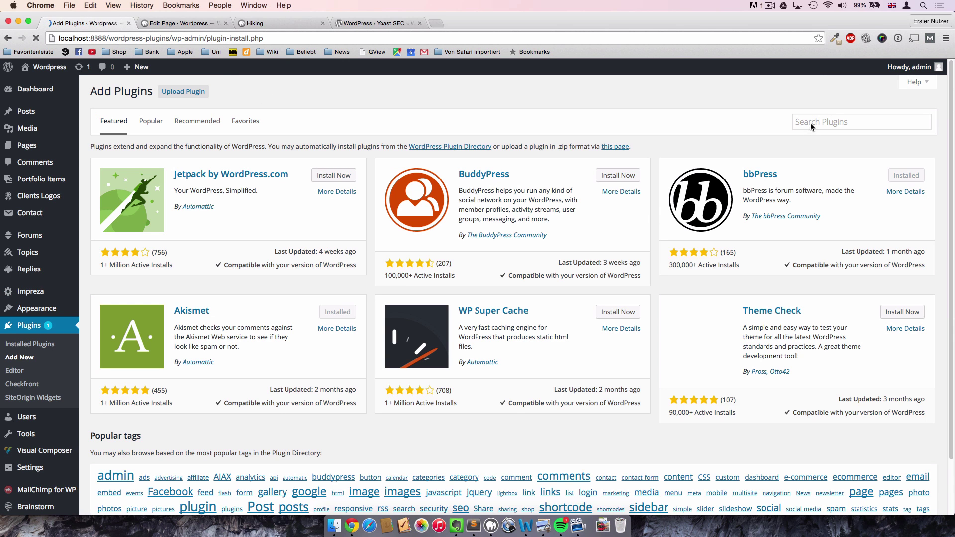
{"action": "left_click", "coordinate": [811, 124]}
{"action": "type", "text": "yoast seo"}
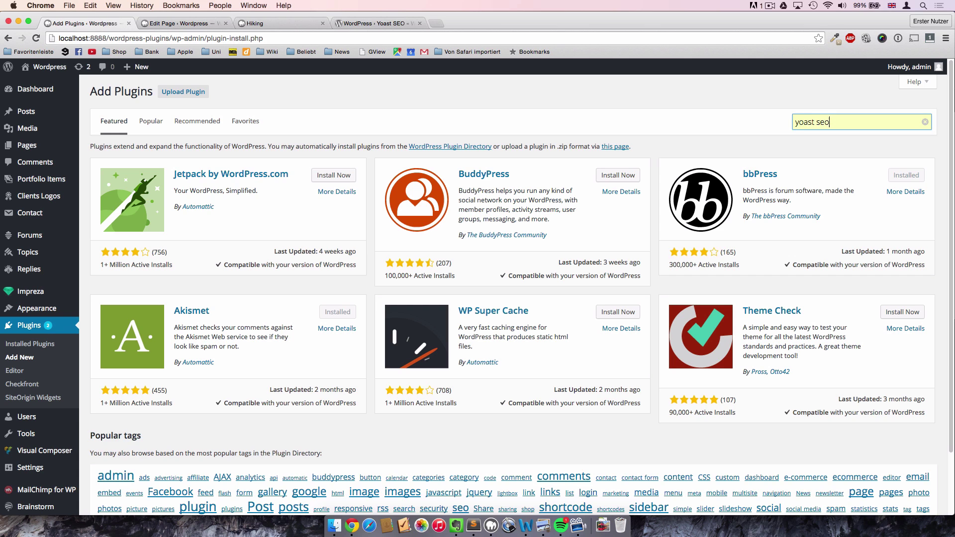
{"action": "key", "text": "Return"}
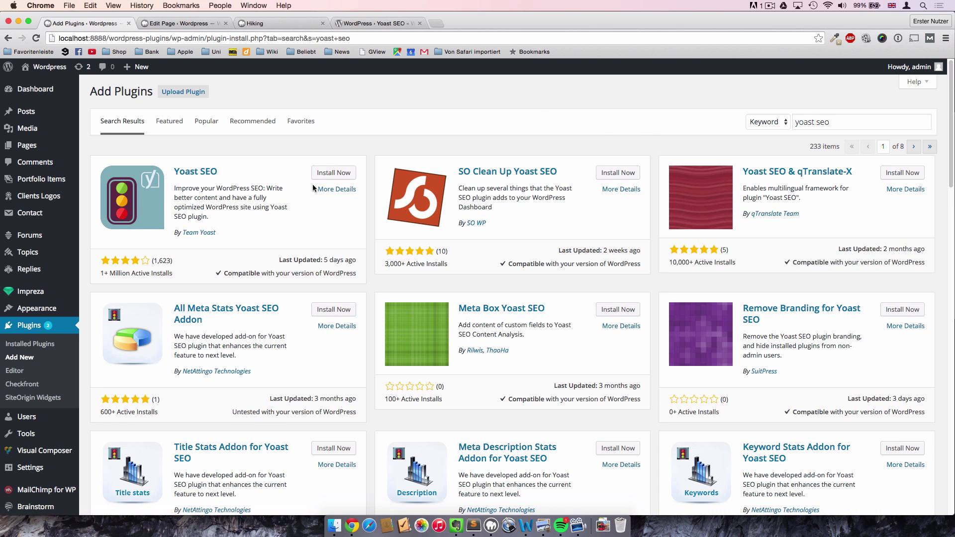
Step: Install and activate the Yoast SEO plugin and dismiss its introductory tour
{"action": "left_click", "coordinate": [325, 175]}
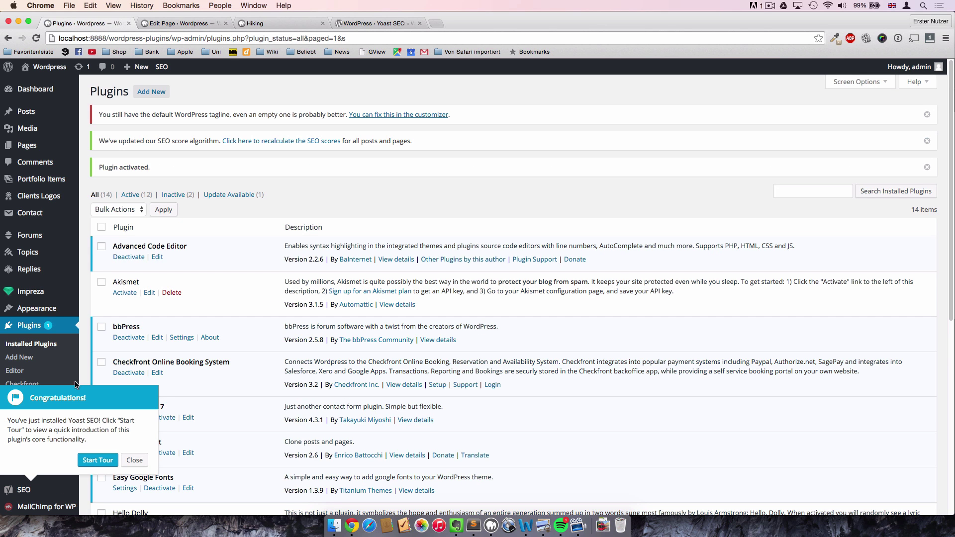
{"action": "left_click", "coordinate": [134, 460]}
{"action": "right_click", "coordinate": [334, 186]}
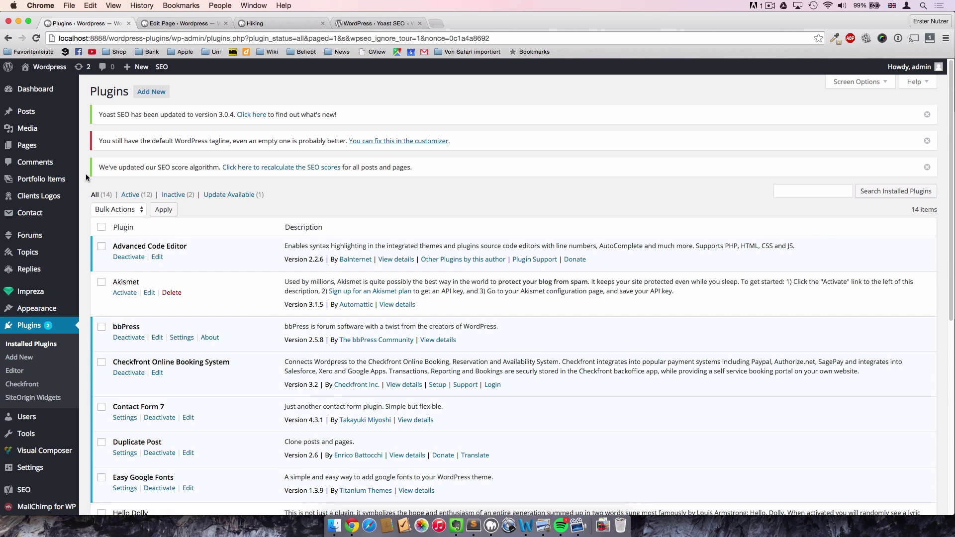
Step: Open the Hiking post for editing and review its Yoast SEO snippet and content analysis
{"action": "left_click", "coordinate": [34, 116]}
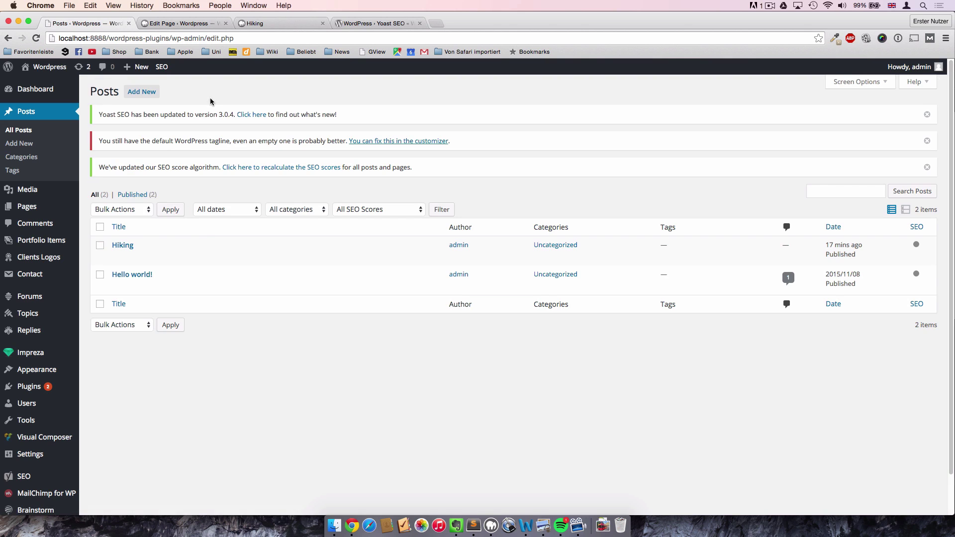
{"action": "left_click", "coordinate": [121, 245]}
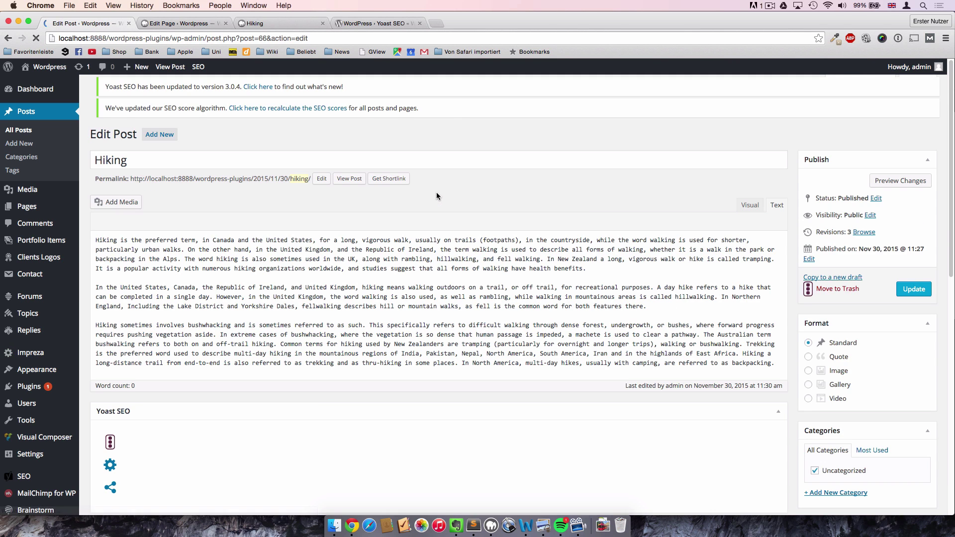
{"action": "scroll", "coordinate": [795, 313], "scroll_direction": "down", "scroll_amount": 3}
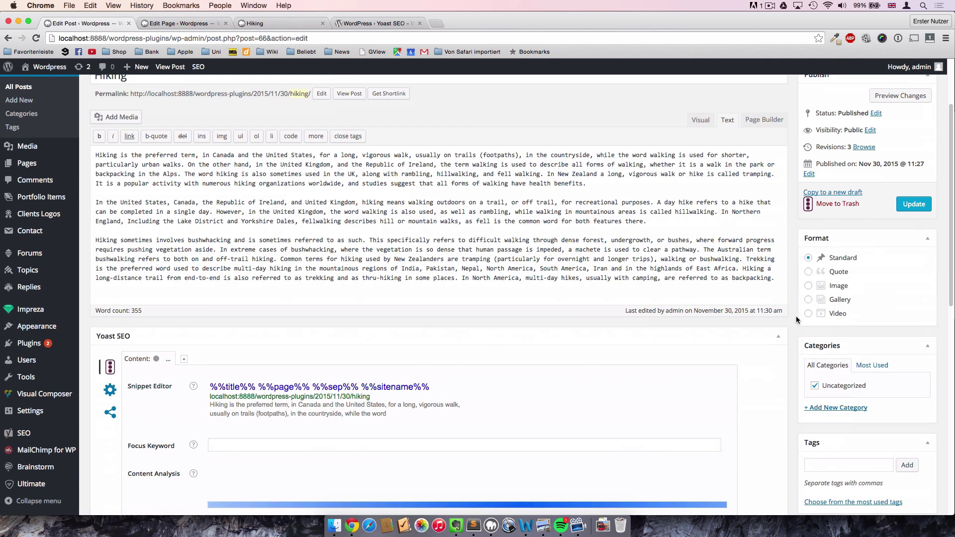
{"action": "scroll", "coordinate": [796, 321], "scroll_direction": "down", "scroll_amount": 1}
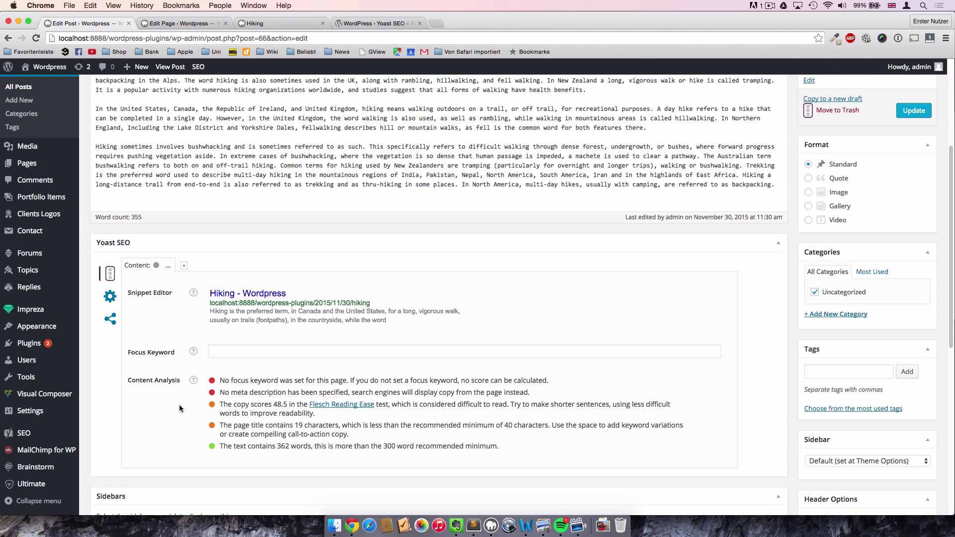
{"action": "scroll", "coordinate": [188, 414], "scroll_direction": "down", "scroll_amount": 2}
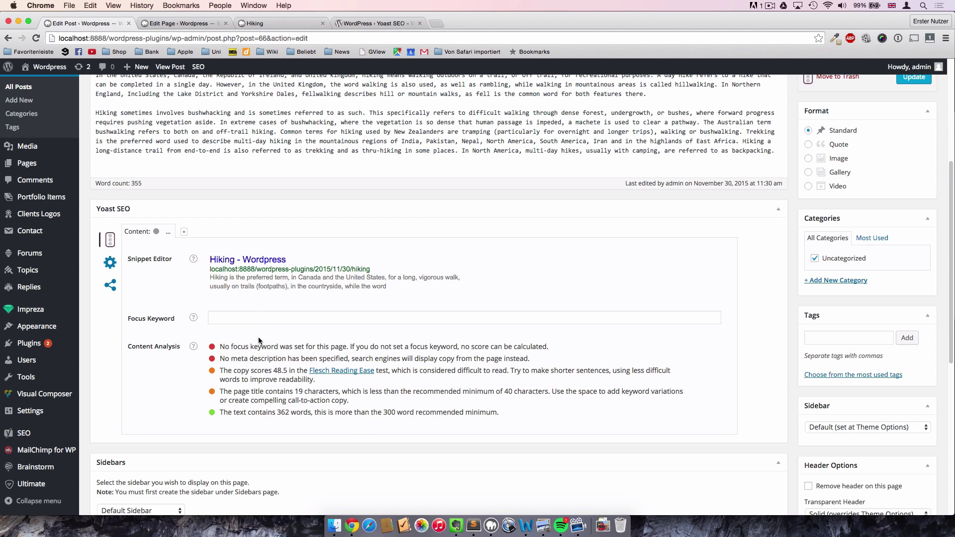
Step: Set the post's Yoast SEO focus keyword to "Hiking in the alps"
{"action": "left_click", "coordinate": [252, 317]}
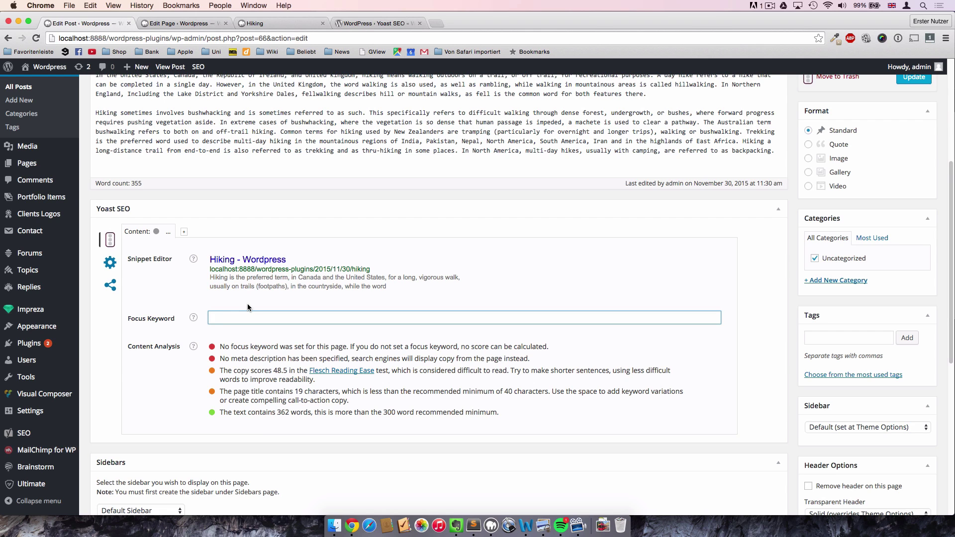
{"action": "type", "text": "Hiking in the alps"}
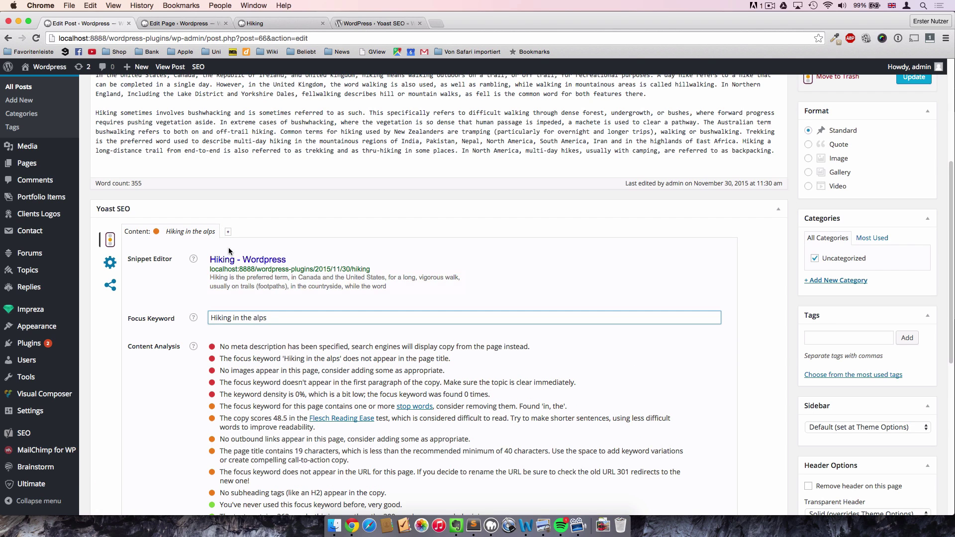
{"action": "left_click", "coordinate": [473, 286]}
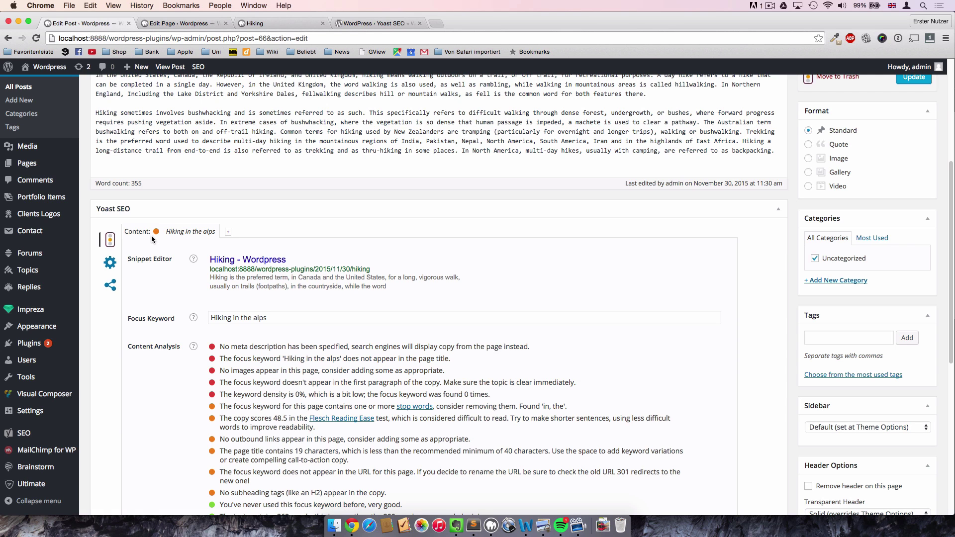
Step: Examine the content analysis for the focus keyword and compare its points with the post's title, permalink and text
{"action": "scroll", "coordinate": [203, 405], "scroll_direction": "down", "scroll_amount": 4}
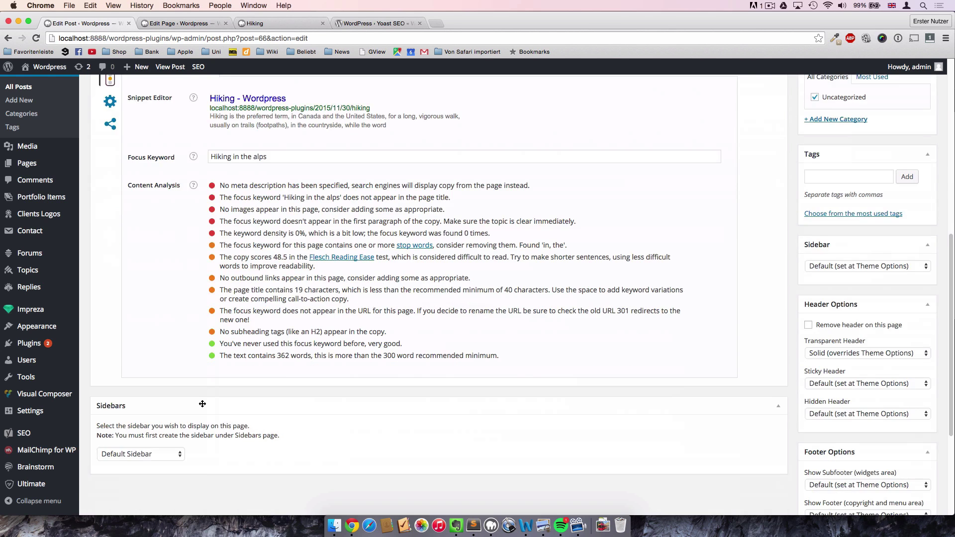
{"action": "scroll", "coordinate": [202, 403], "scroll_direction": "up", "scroll_amount": 1}
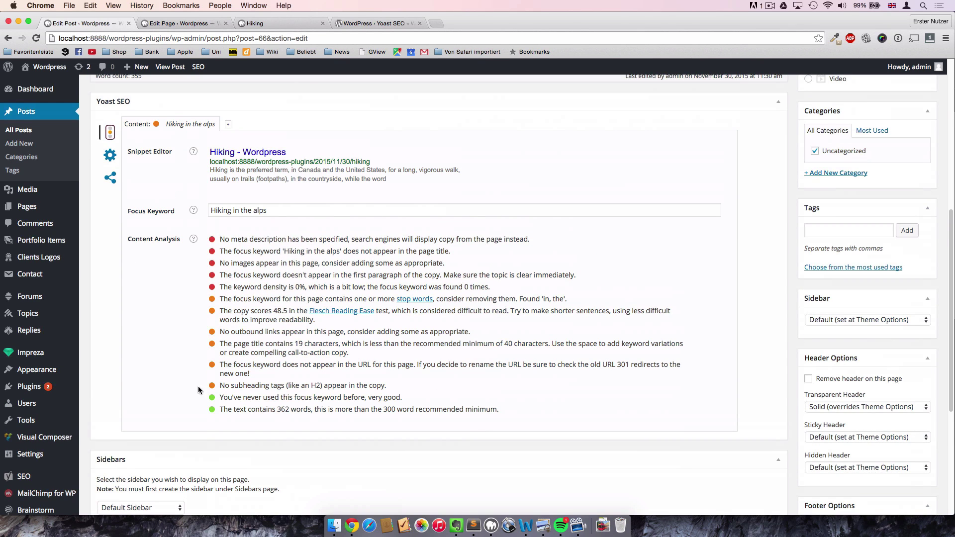
{"action": "scroll", "coordinate": [199, 375], "scroll_direction": "up", "scroll_amount": 1}
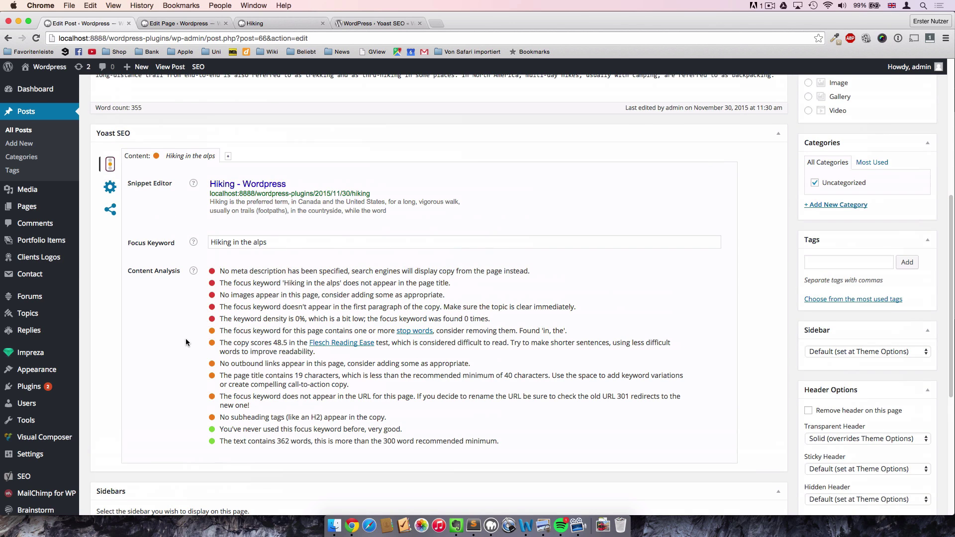
{"action": "left_click", "coordinate": [210, 247]}
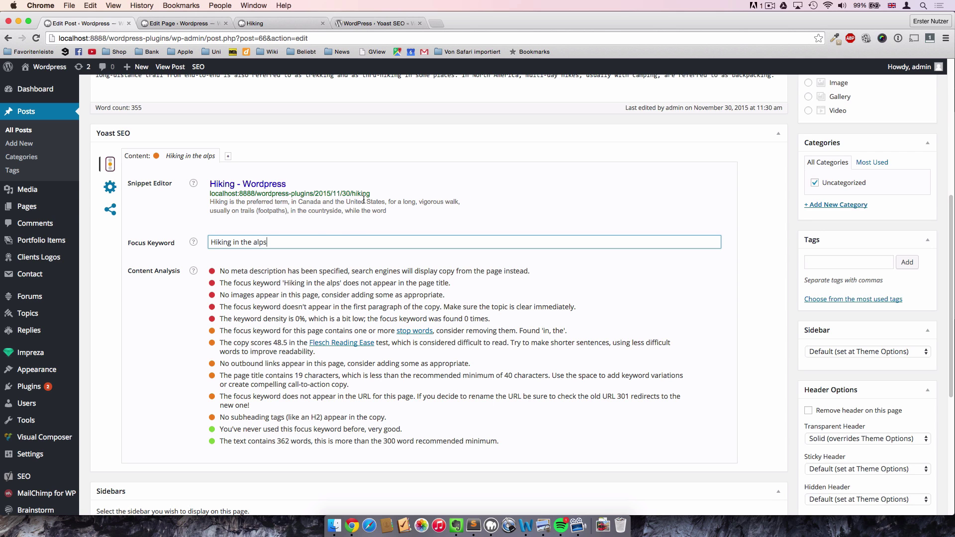
{"action": "scroll", "coordinate": [243, 219], "scroll_direction": "up", "scroll_amount": 6}
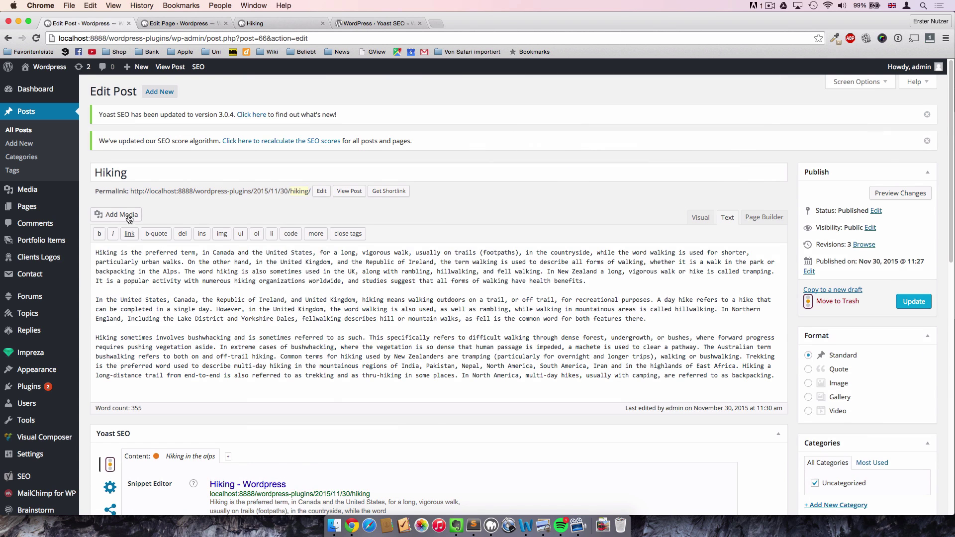
{"action": "scroll", "coordinate": [339, 391], "scroll_direction": "down", "scroll_amount": 7}
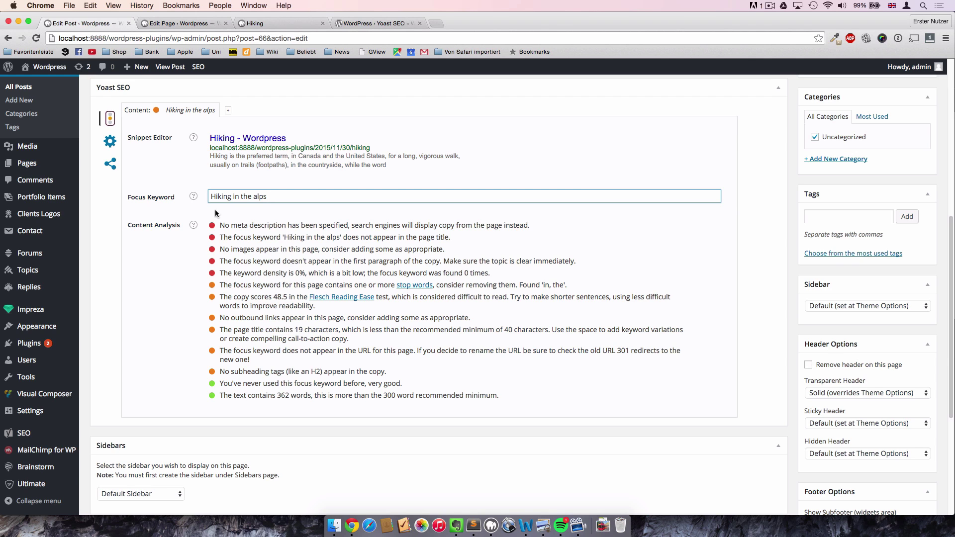
{"action": "scroll", "coordinate": [192, 213], "scroll_direction": "up", "scroll_amount": 1}
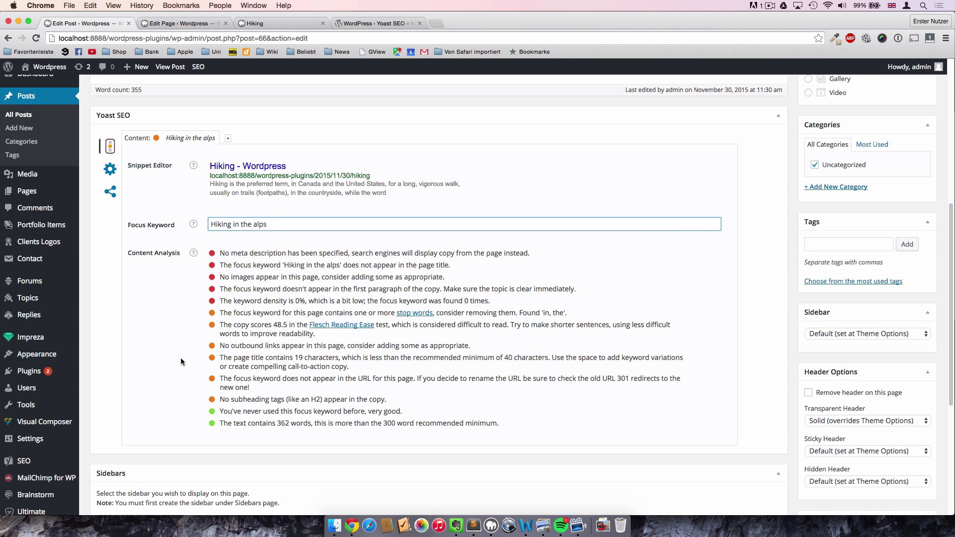
Step: Add the line "Hiking in the alps is an adventure" above the post's second paragraph in the visual editor
{"action": "scroll", "coordinate": [192, 342], "scroll_direction": "up", "scroll_amount": 5}
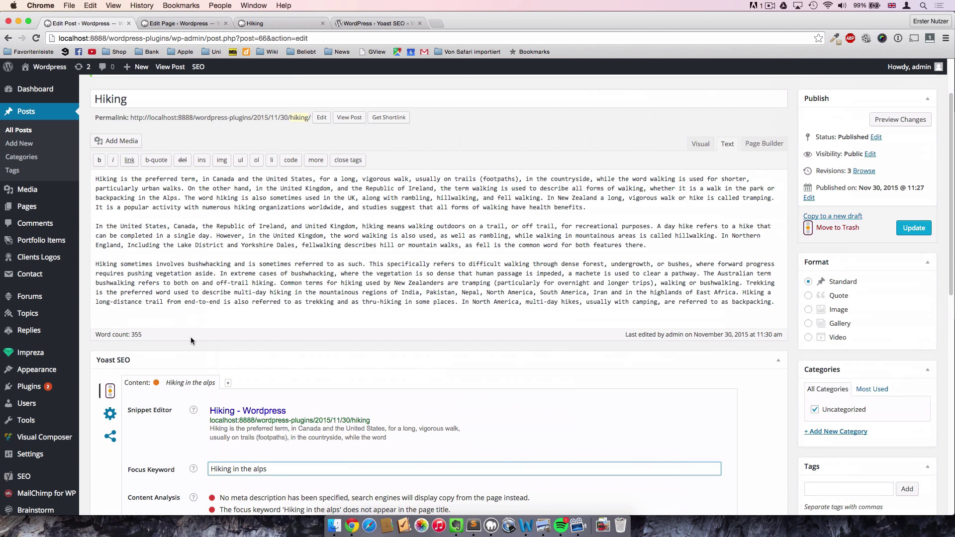
{"action": "left_click", "coordinate": [121, 224]}
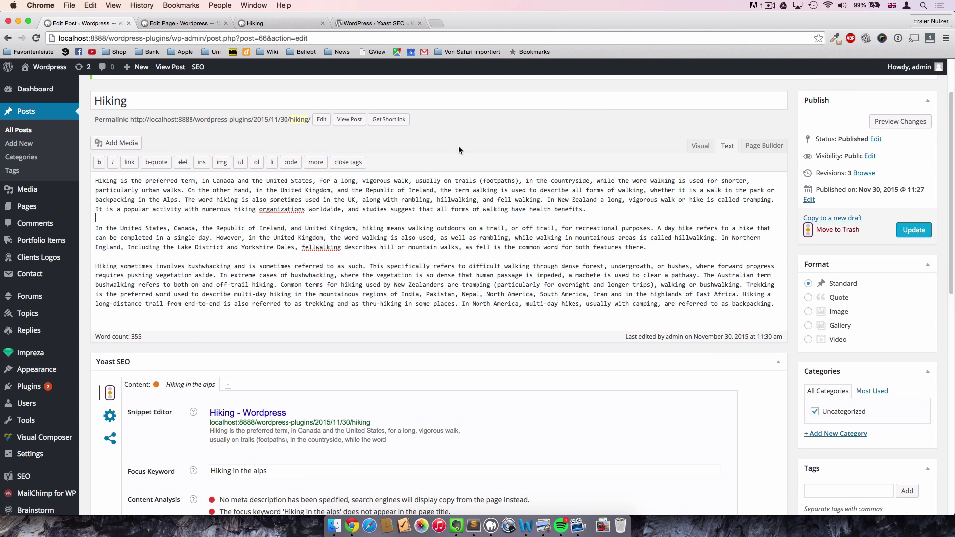
{"action": "left_click", "coordinate": [701, 145]}
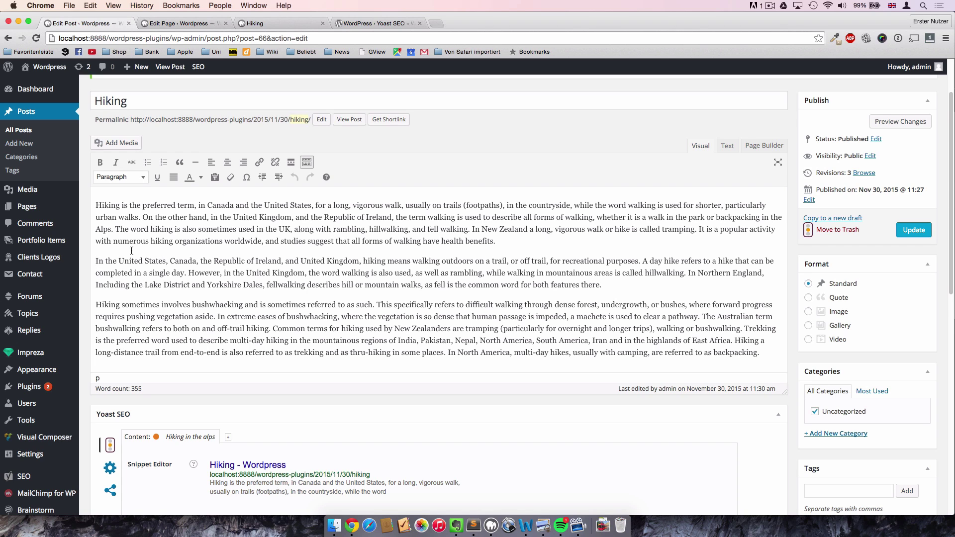
{"action": "key", "text": "Return"}
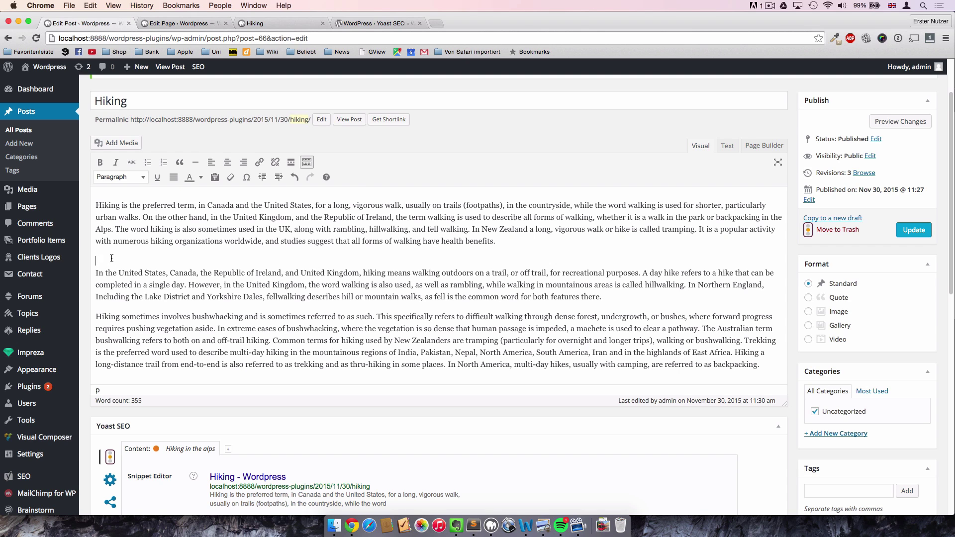
{"action": "type", "text": "Hiking in the alps is an adventure"}
Step: Try to format the new line "Hiking in the alps is an adventure" as Heading 2 and undo it
{"action": "left_click_drag", "start_coordinate": [215, 260], "coordinate": [96, 260]}
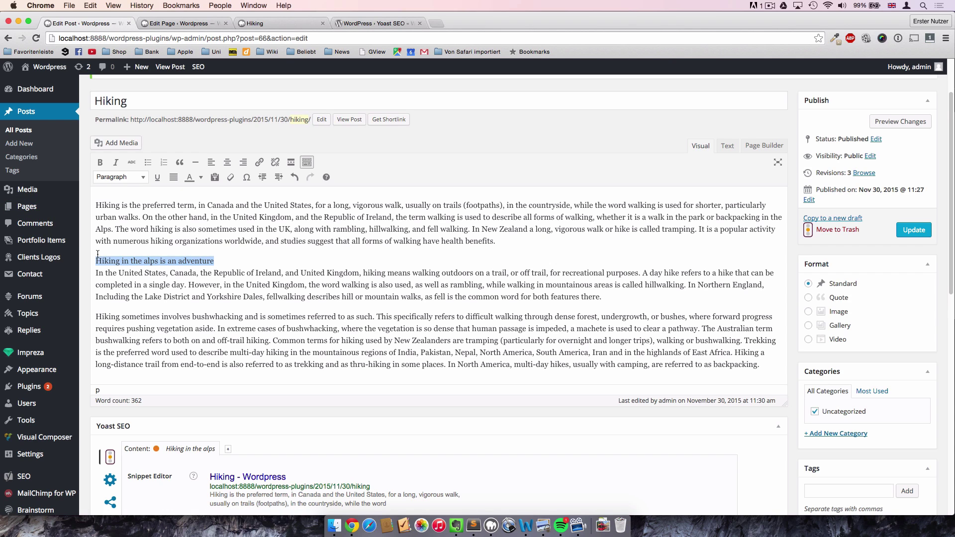
{"action": "left_click", "coordinate": [125, 178]}
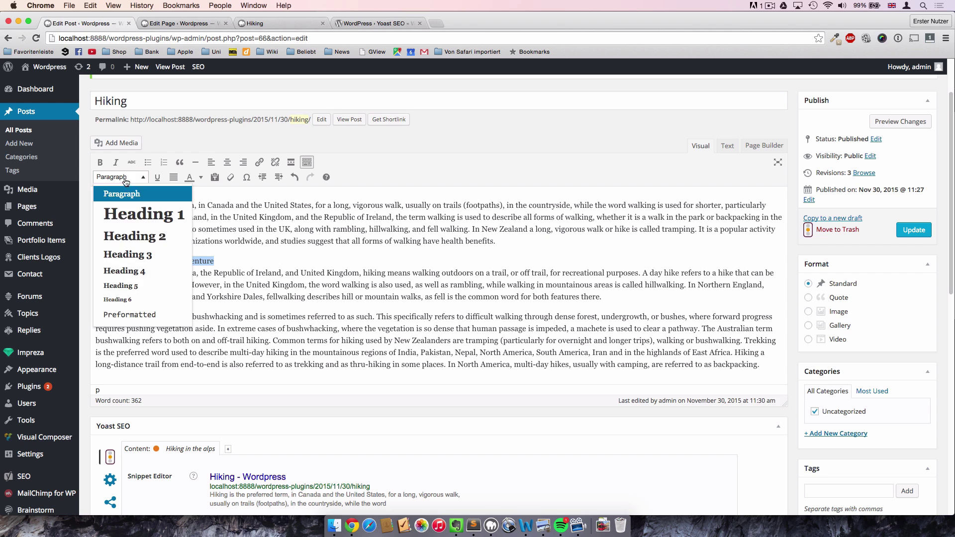
{"action": "left_click", "coordinate": [141, 236]}
{"action": "key", "text": "super+z"}
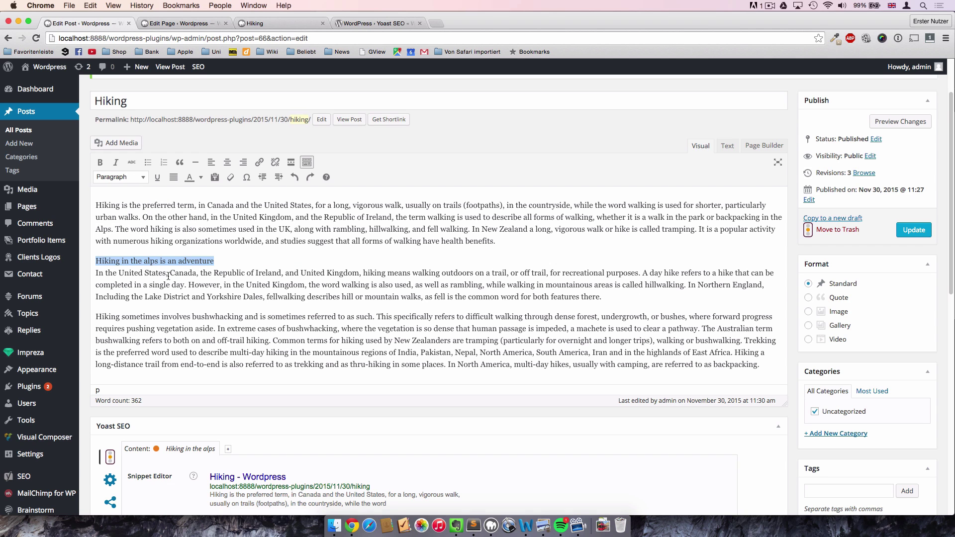
{"action": "left_click", "coordinate": [169, 271]}
Step: Make the line "Hiking in the alps is an adventure" a second-level heading by wrapping it in <h2> tags in the post's HTML
{"action": "left_click", "coordinate": [727, 146]}
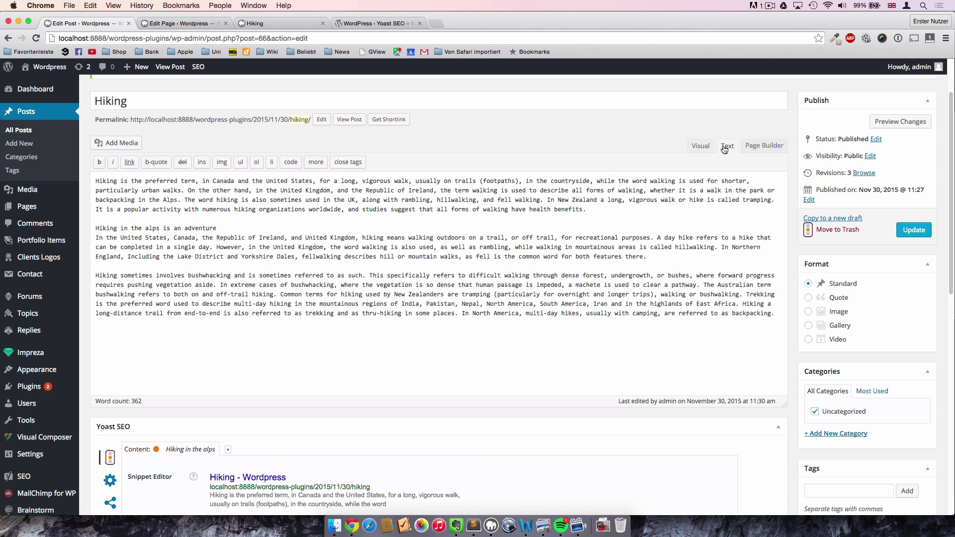
{"action": "left_click_drag", "start_coordinate": [96, 227], "coordinate": [109, 230]}
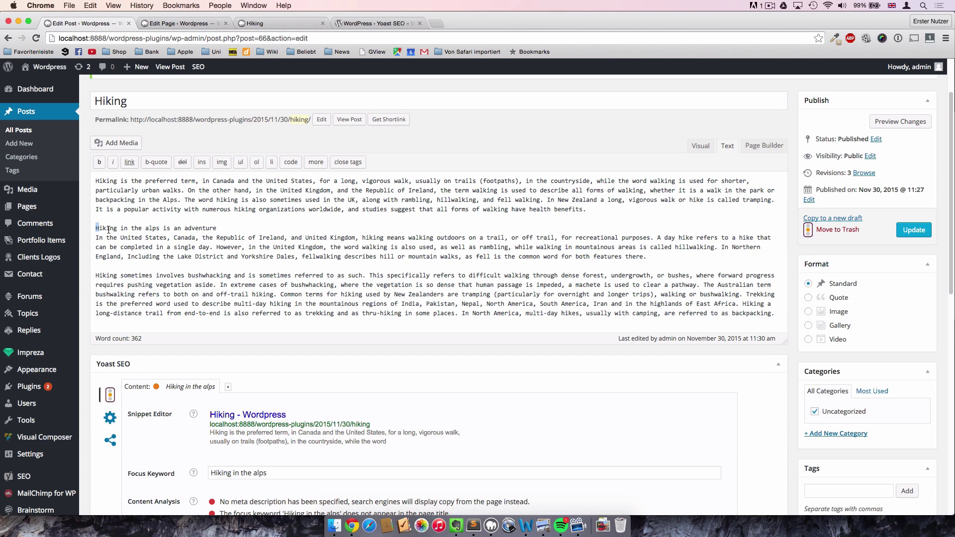
{"action": "left_click", "coordinate": [96, 228]}
{"action": "type", "text": "<h"}
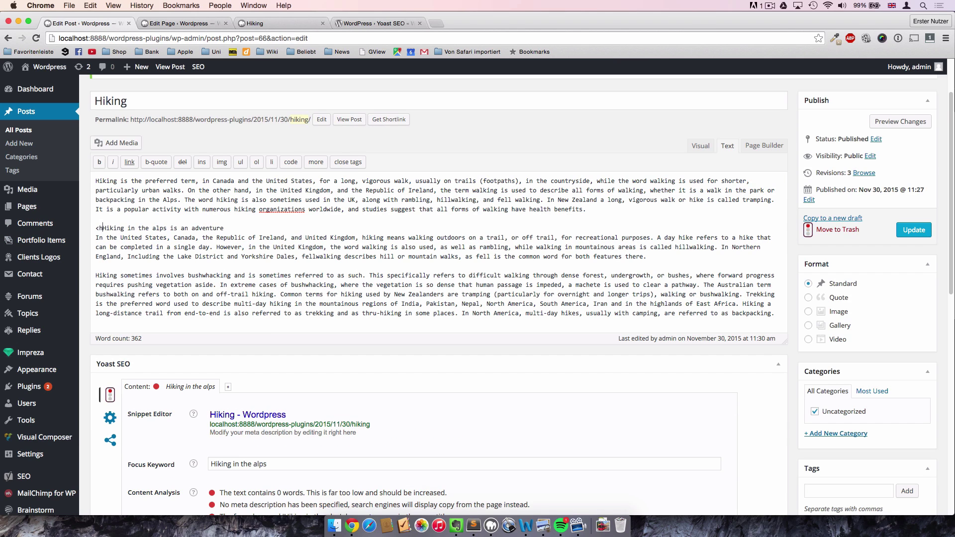
{"action": "type", "text": "2>"}
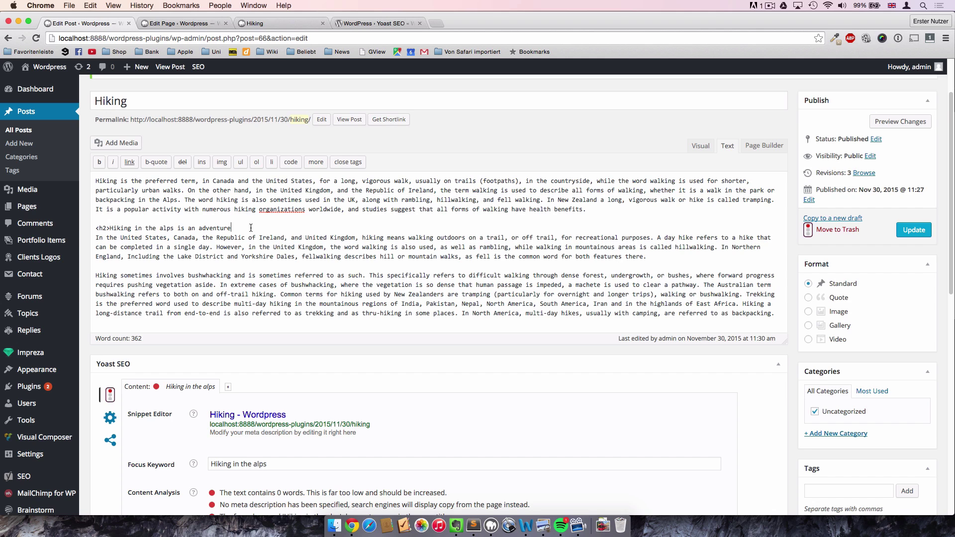
{"action": "type", "text": "</h2>"}
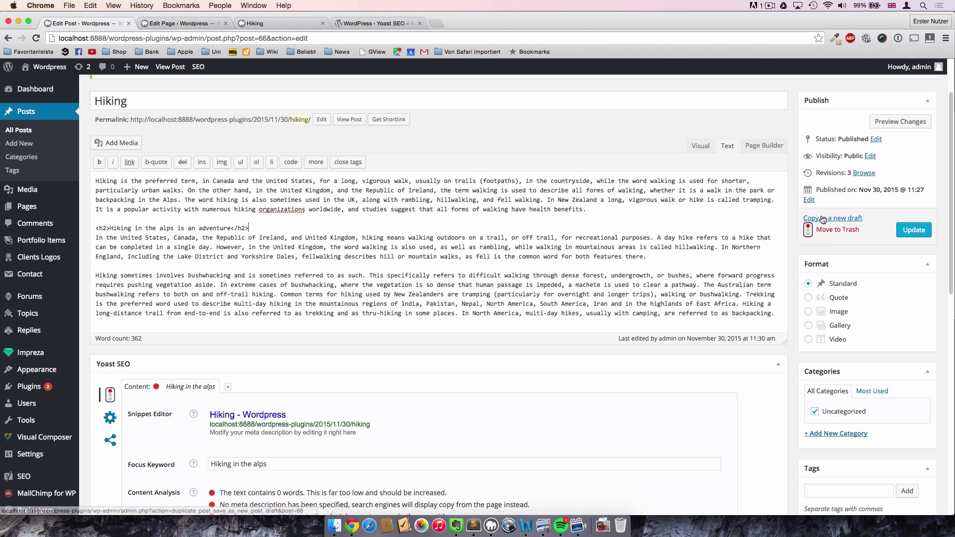
{"action": "left_click", "coordinate": [701, 146]}
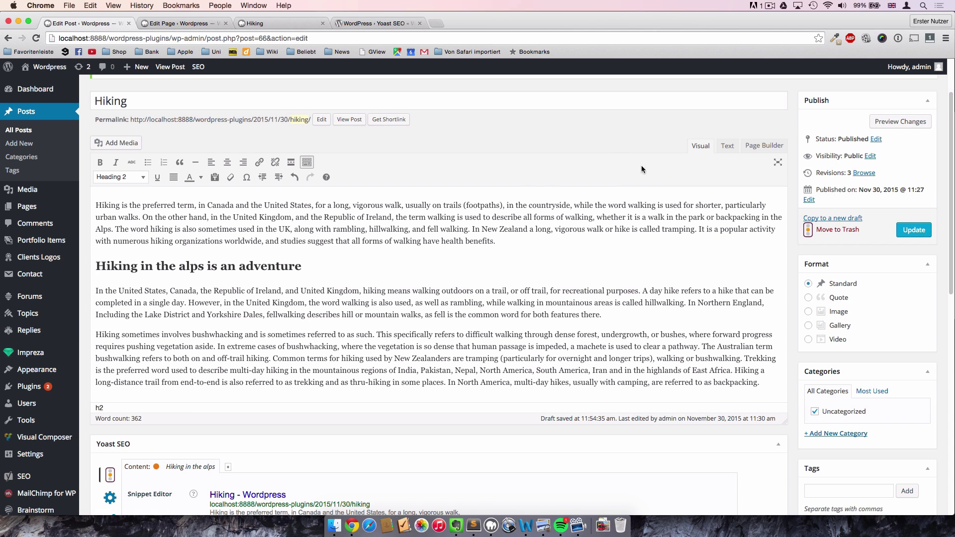
Step: Add the <h2> heading "The alps offer an amazing experience" above the post's last paragraph in the HTML and return to the visual view
{"action": "left_click", "coordinate": [728, 146]}
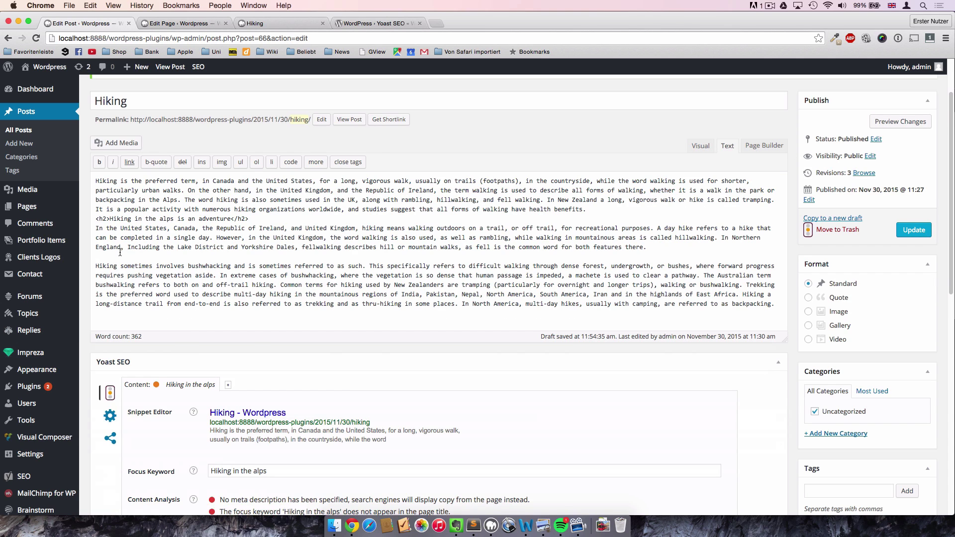
{"action": "key", "text": "Return"}
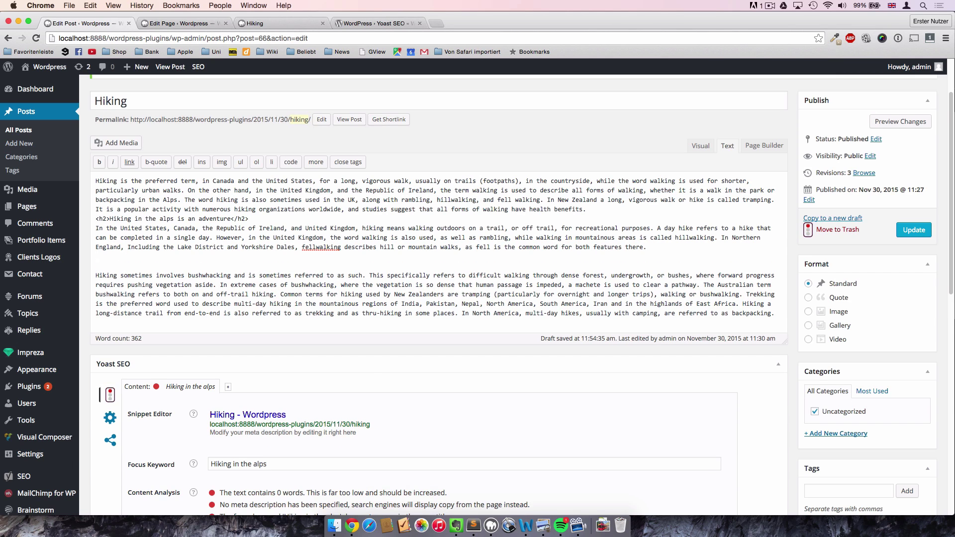
{"action": "type", "text": "<h2>The alps offer an amazing experience>/"}
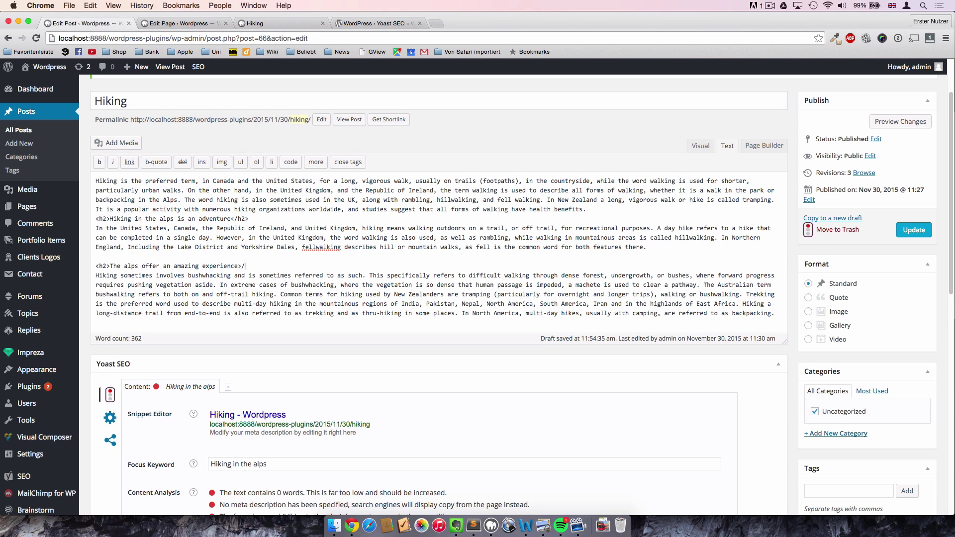
{"action": "key", "text": "BackSpace"}
{"action": "key", "text": "BackSpace"}
{"action": "type", "text": "</h2>"}
{"action": "left_click", "coordinate": [701, 146]}
Step: Change the post title to "Hiking in the alps" and check the page title point in the content analysis
{"action": "scroll", "coordinate": [779, 387], "scroll_direction": "down", "scroll_amount": 1}
{"action": "scroll", "coordinate": [778, 387], "scroll_direction": "down", "scroll_amount": 10}
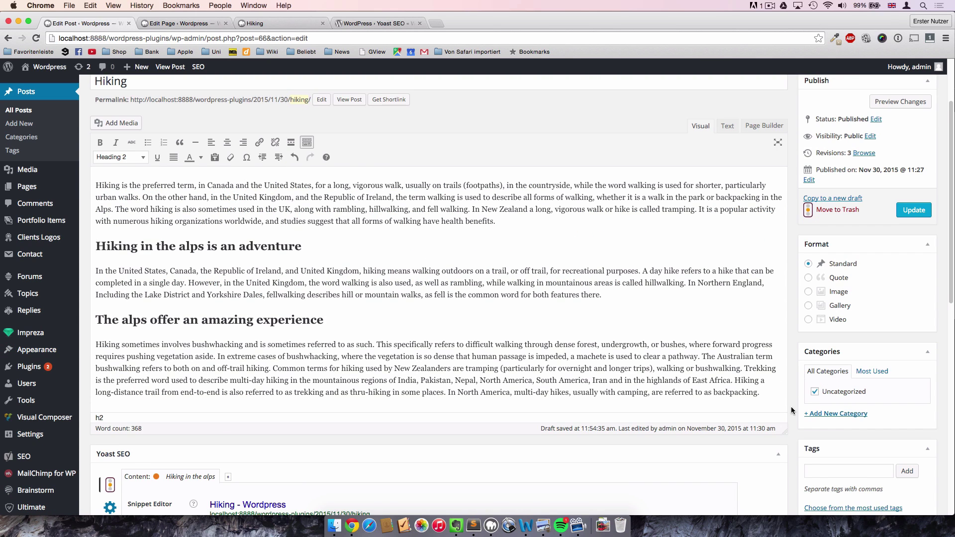
{"action": "scroll", "coordinate": [792, 410], "scroll_direction": "down", "scroll_amount": 1}
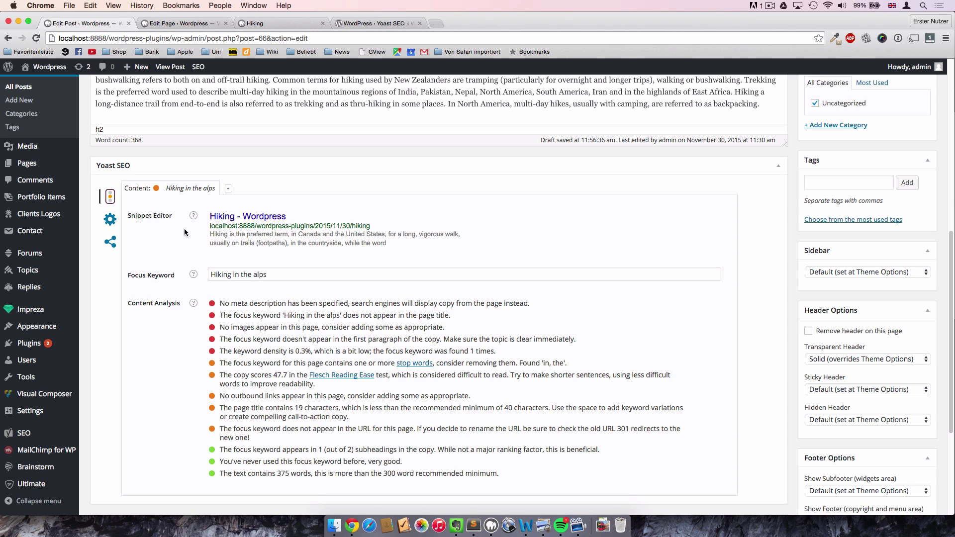
{"action": "scroll", "coordinate": [179, 243], "scroll_direction": "up", "scroll_amount": 7}
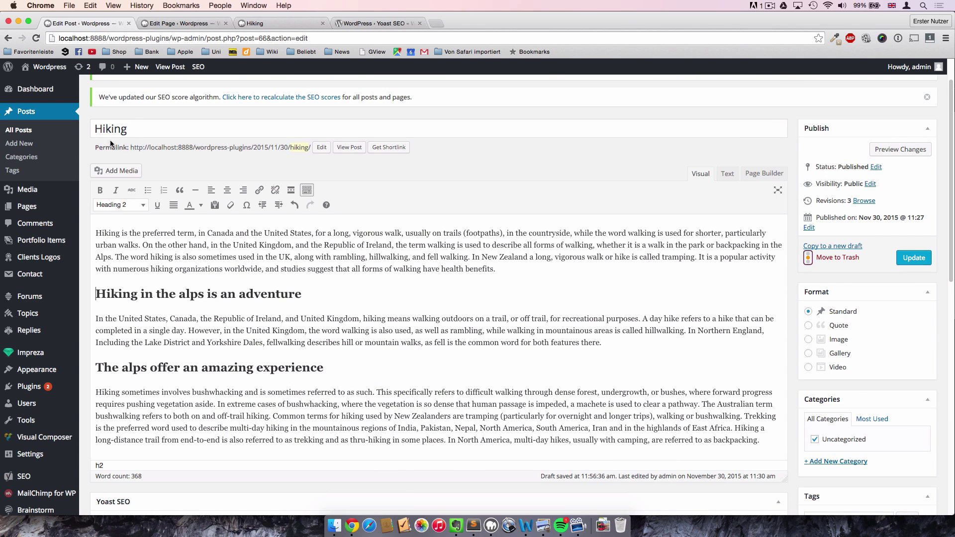
{"action": "left_click", "coordinate": [164, 129]}
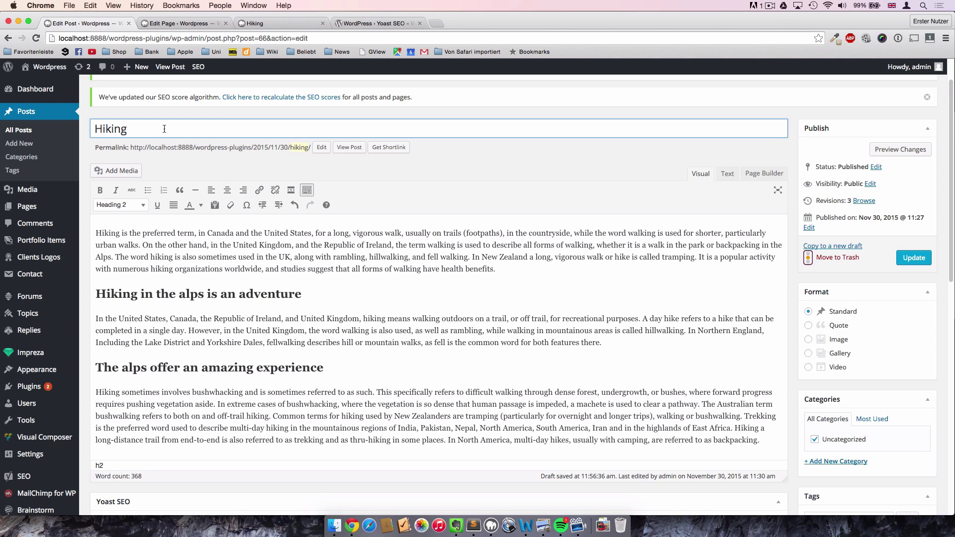
{"action": "type", "text": "in the alps"}
{"action": "scroll", "coordinate": [145, 321], "scroll_direction": "down", "scroll_amount": 9}
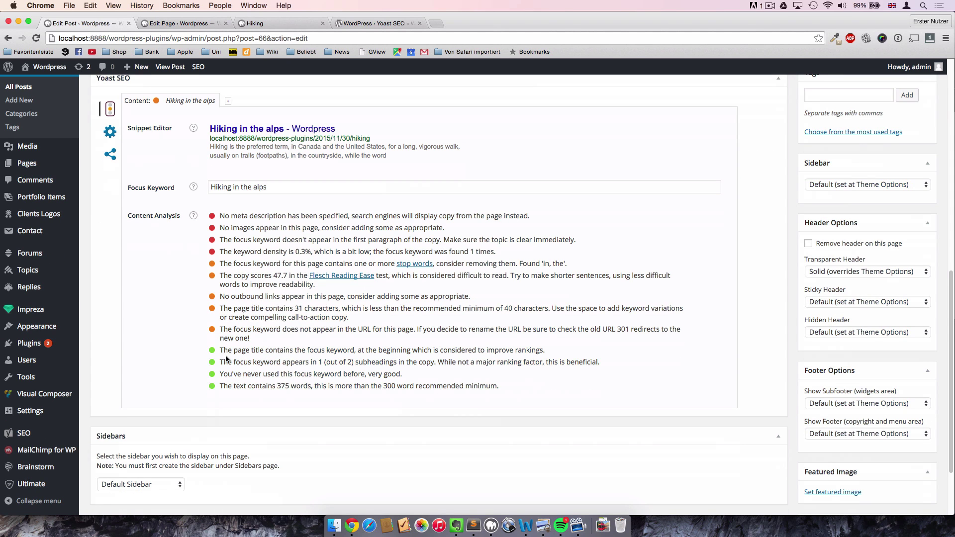
{"action": "left_click_drag", "start_coordinate": [223, 350], "coordinate": [355, 350]}
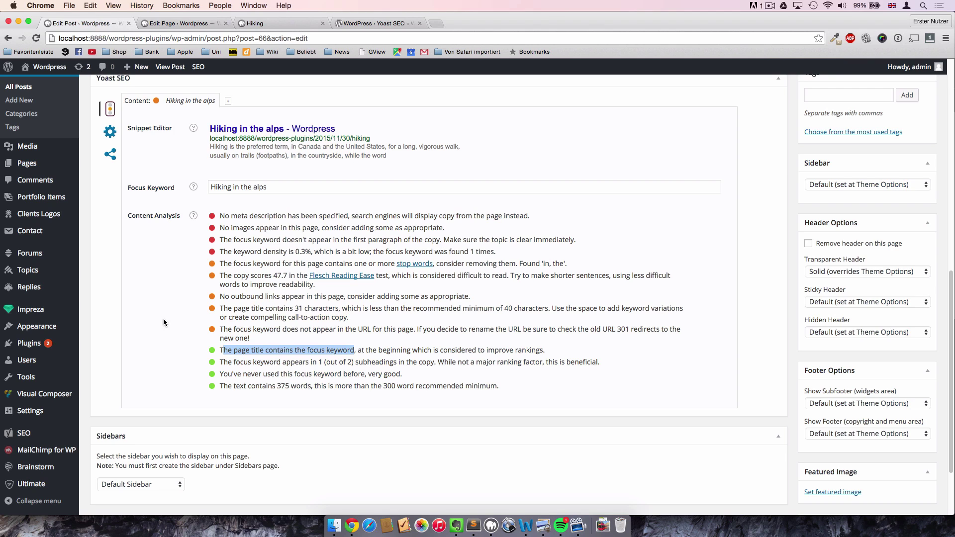
{"action": "left_click", "coordinate": [355, 349]}
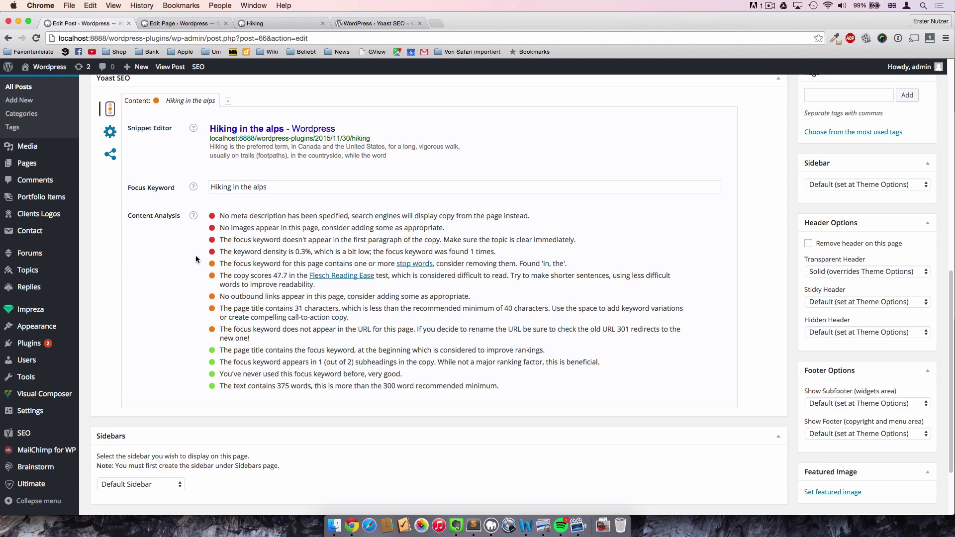
Step: Change the permalink slug to "hiking-in-the-alps" and check the URL point in the content analysis
{"action": "key", "text": "Home"}
{"action": "left_click_drag", "start_coordinate": [92, 174], "coordinate": [184, 174]}
{"action": "left_click", "coordinate": [370, 219]}
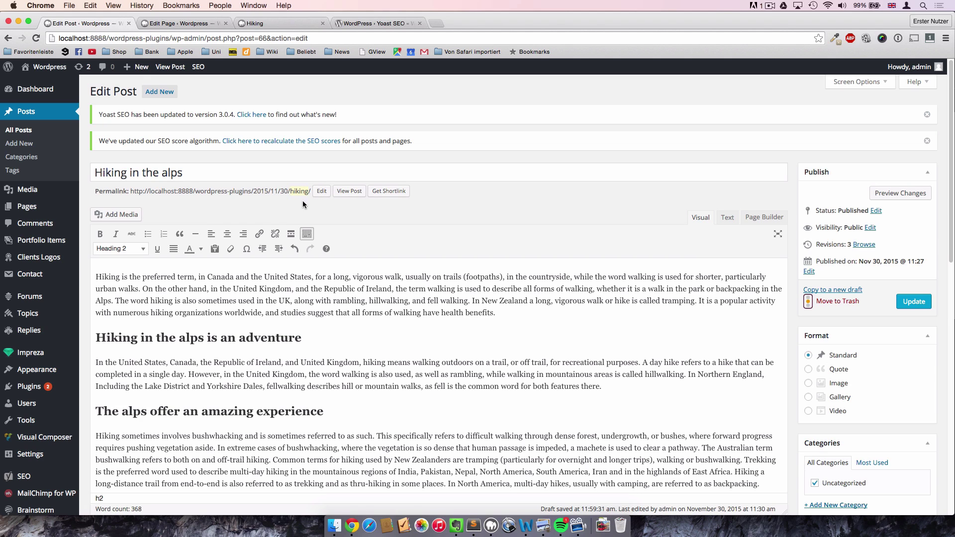
{"action": "left_click", "coordinate": [321, 191]}
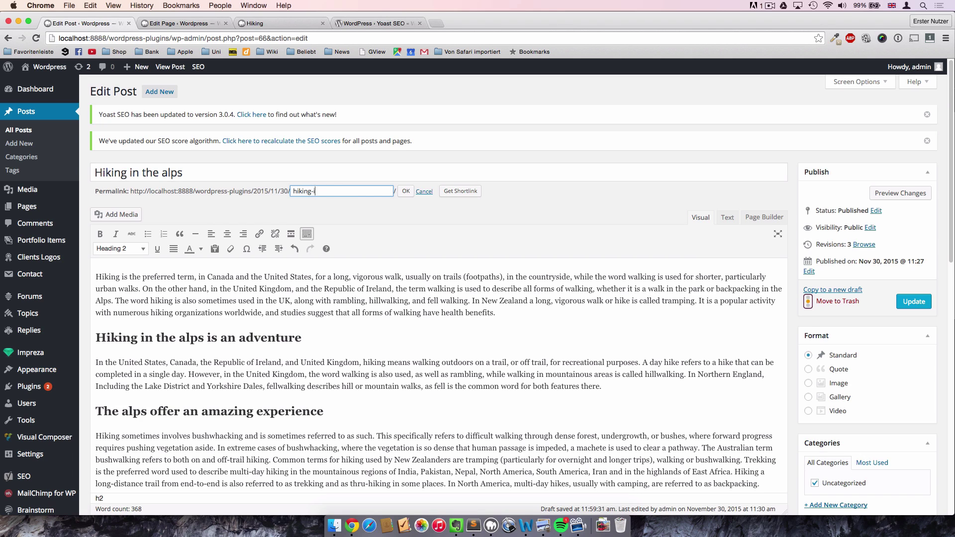
{"action": "type", "text": "-in-the-alps"}
{"action": "left_click", "coordinate": [321, 218]}
{"action": "left_click_drag", "start_coordinate": [312, 191], "coordinate": [333, 204]}
{"action": "left_click", "coordinate": [315, 191]}
{"action": "left_click", "coordinate": [333, 203]}
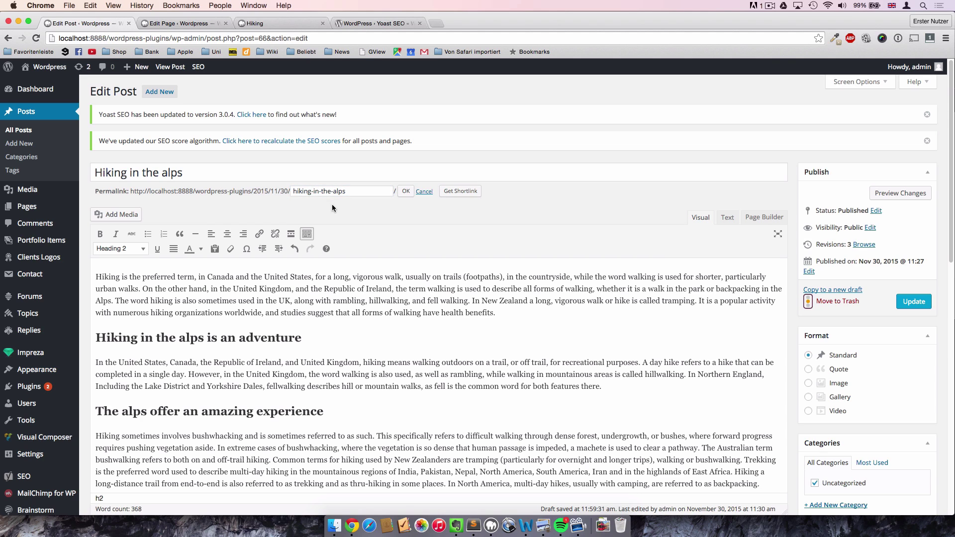
{"action": "left_click", "coordinate": [401, 197]}
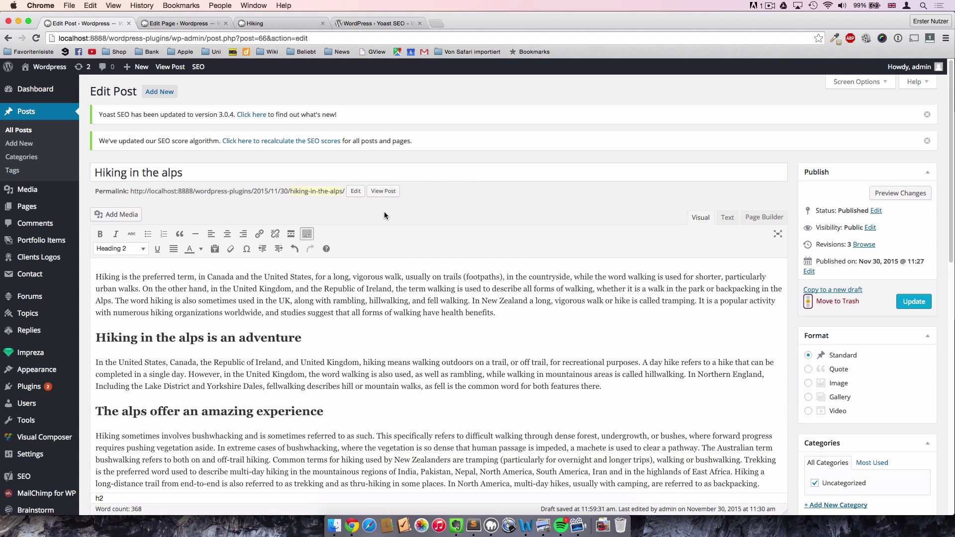
{"action": "scroll", "coordinate": [385, 214], "scroll_direction": "down", "scroll_amount": 15}
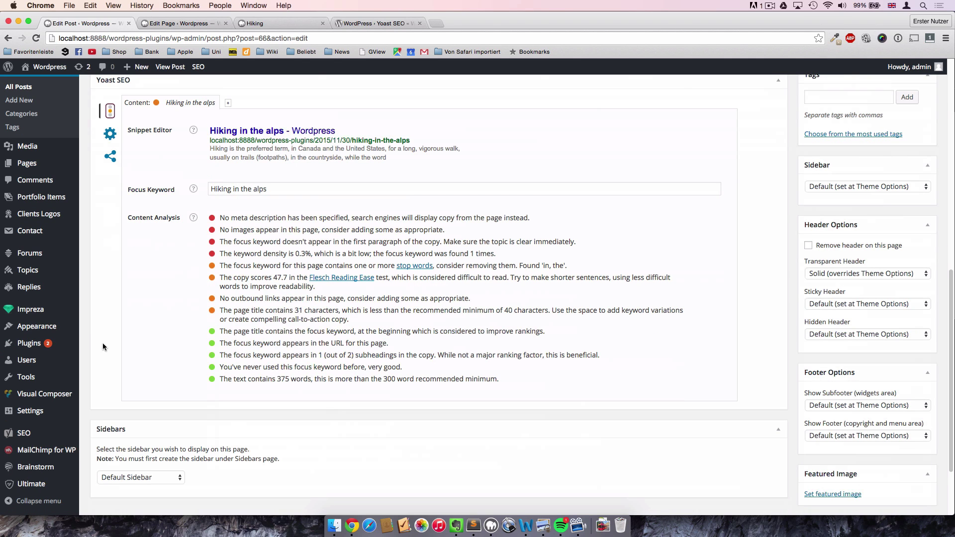
{"action": "left_click_drag", "start_coordinate": [224, 343], "coordinate": [375, 343]}
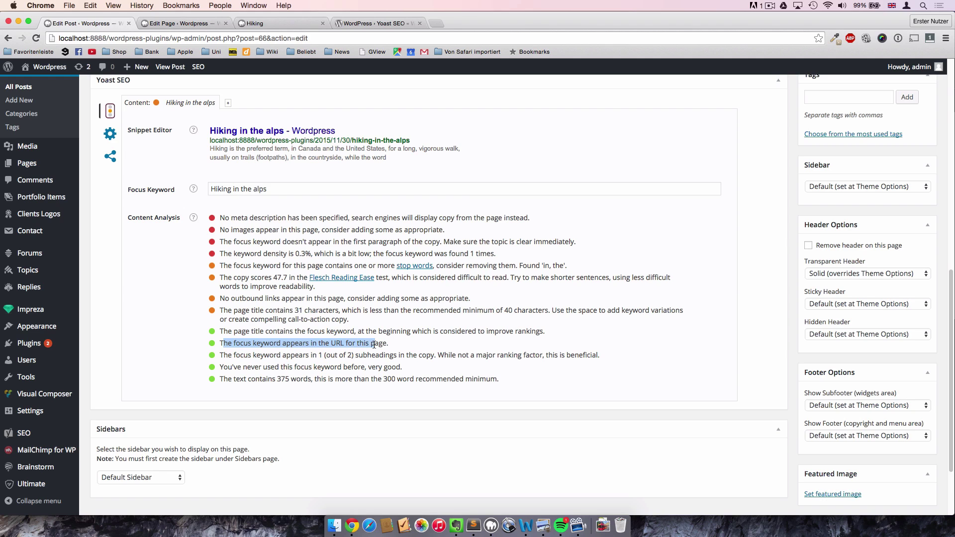
{"action": "left_click", "coordinate": [167, 340]}
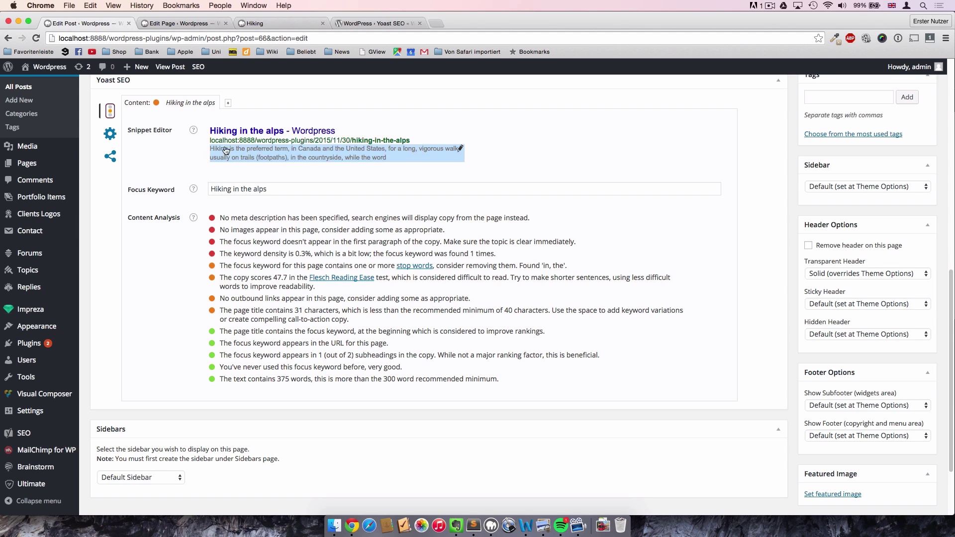
Step: Set the meta description to "Hiking in the alps can be considered as one of the best sports to increase you health."
{"action": "left_click", "coordinate": [278, 151]}
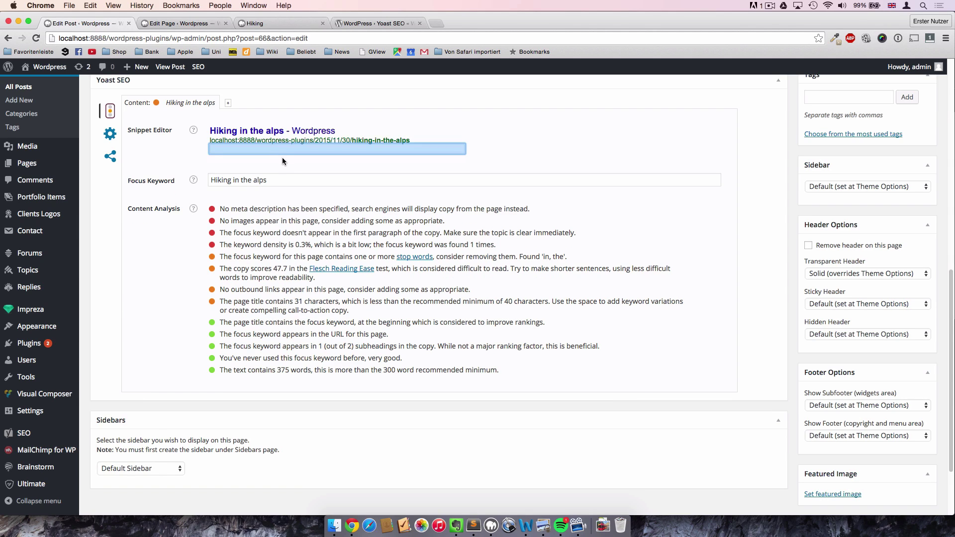
{"action": "type", "text": "Hiking is the preferred term, in Canada and the United States, for a long, vigorous walk, usually on trails (footpaths), in the countryside, while the word"}
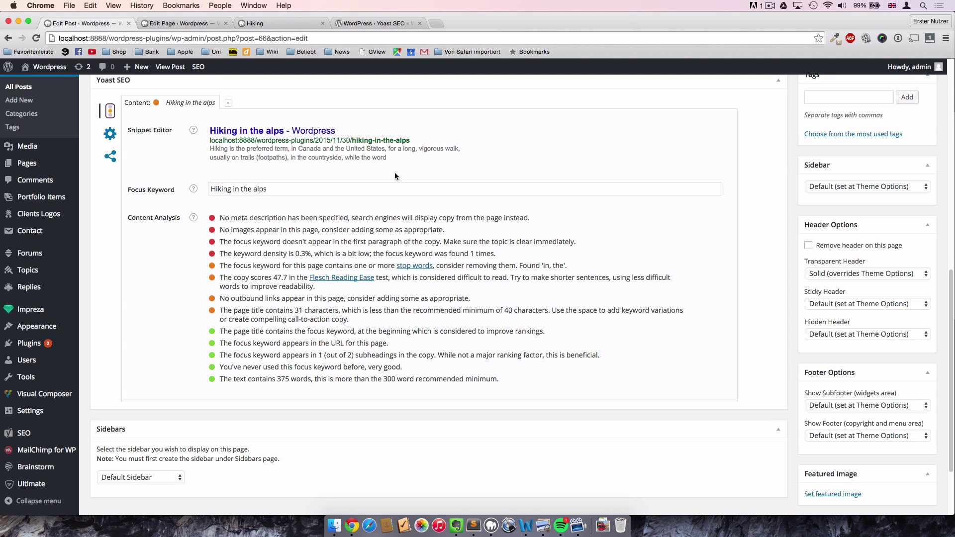
{"action": "left_click", "coordinate": [282, 159]}
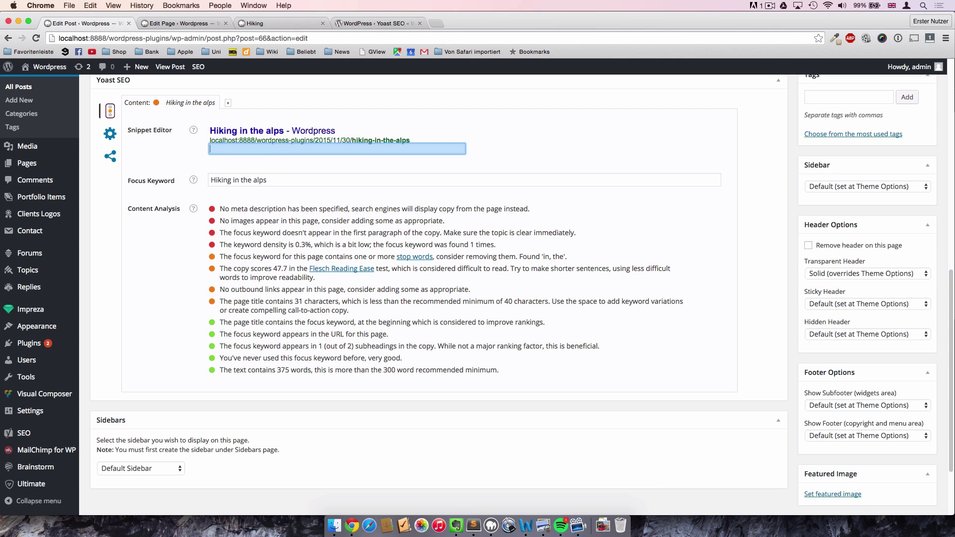
{"action": "type", "text": "Hiking in the alps can be considered as one of the bes"}
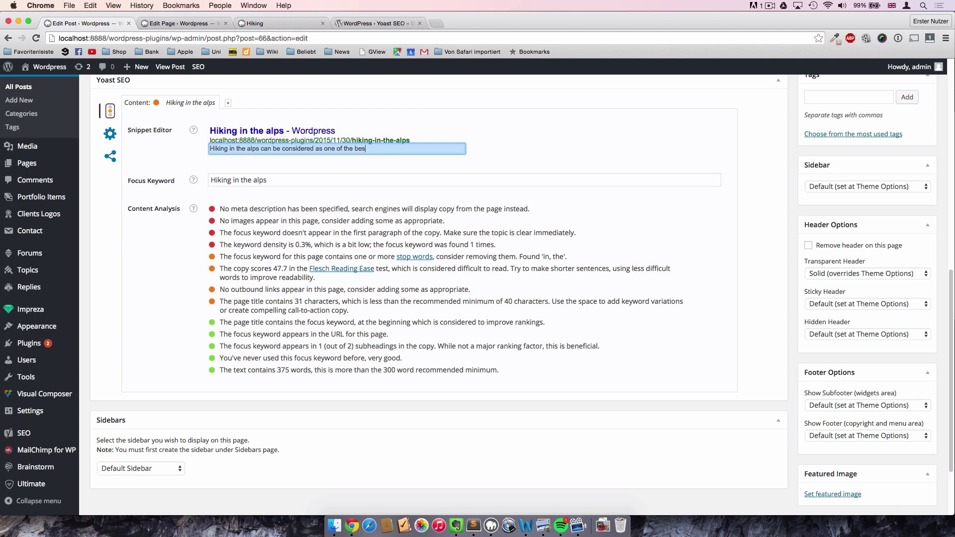
{"action": "type", "text": "t sports to"}
{"action": "type", "text": "increase you health."}
{"action": "left_click", "coordinate": [418, 232]}
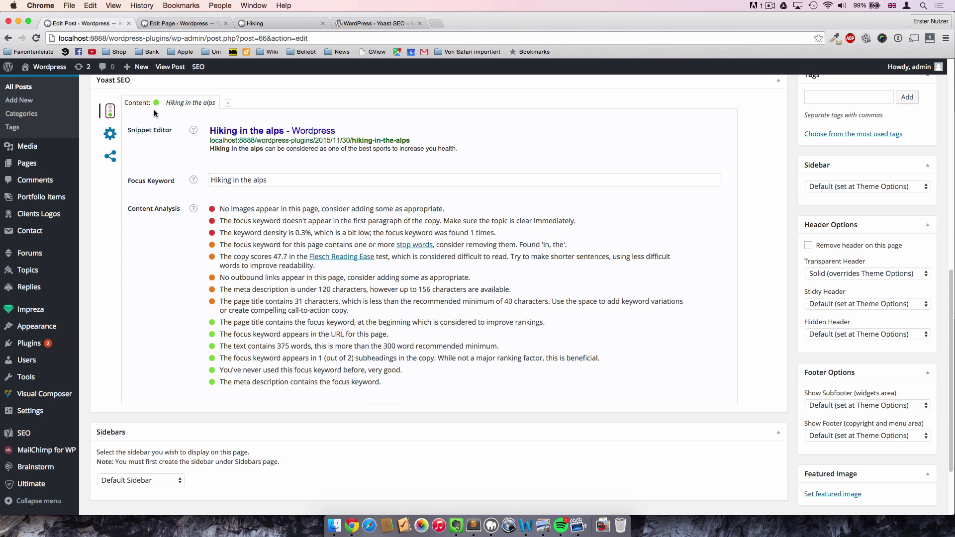
Step: Extend the meta description with "You can go hiking not only in winter but also during all other seasons of the year."
{"action": "left_click", "coordinate": [458, 150]}
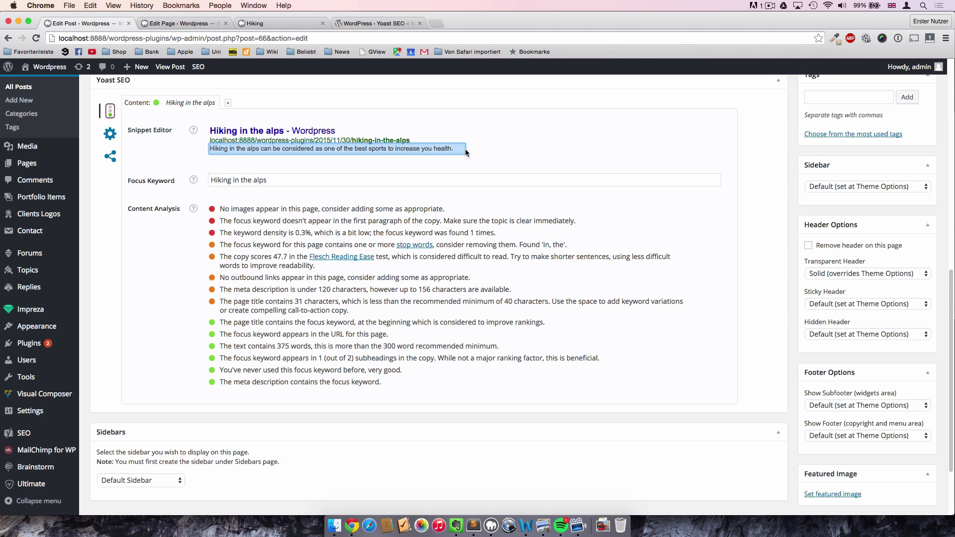
{"action": "type", "text": "You can "}
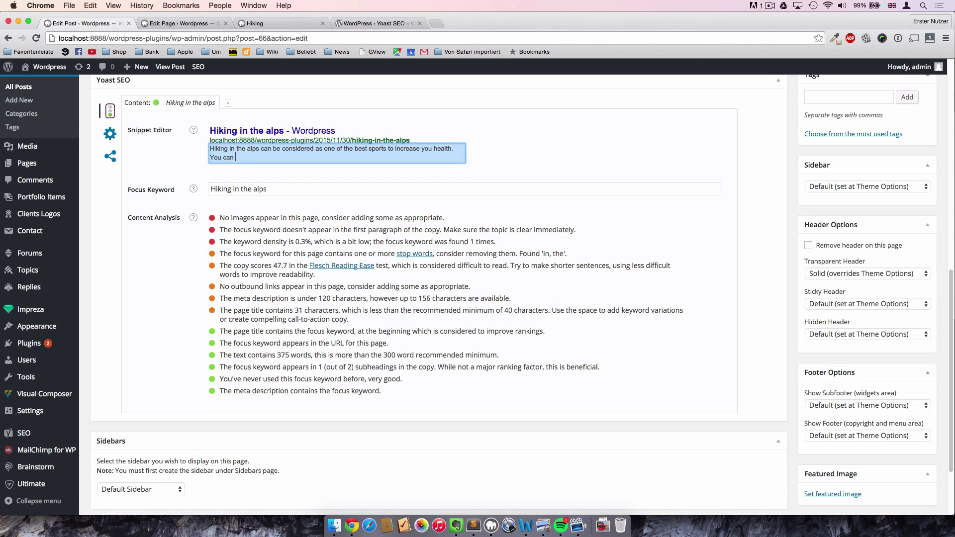
{"action": "type", "text": "go hiking not only in winter but also during al"}
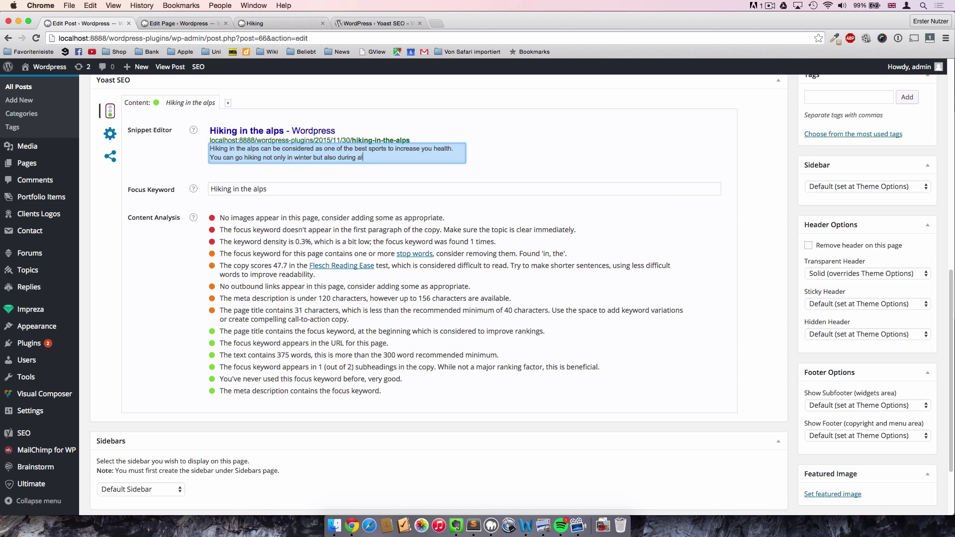
{"action": "type", "text": "l other seasons of the year."}
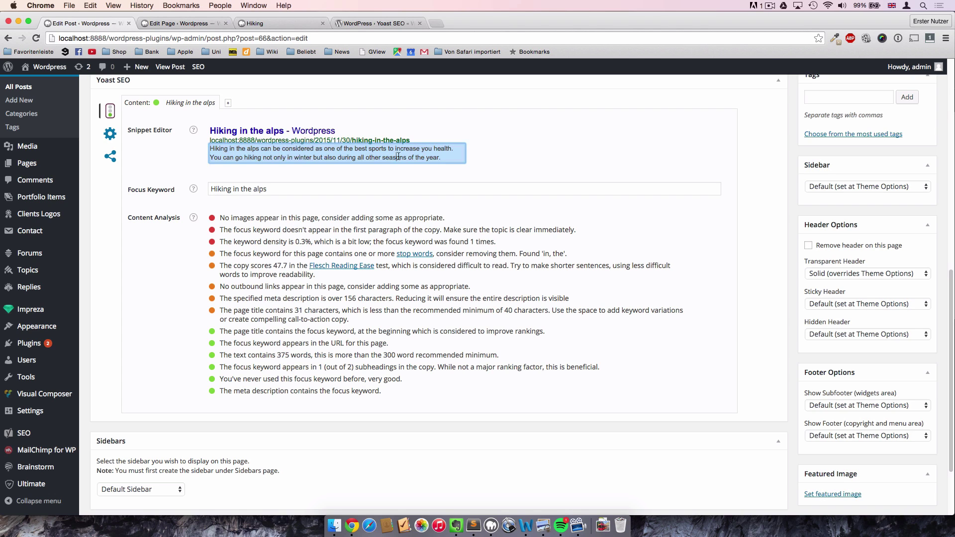
Step: Shorten the meta description's second sentence to "You can go hiking not only in winter but also during other seasons"
{"action": "left_click_drag", "start_coordinate": [408, 158], "coordinate": [444, 159]}
{"action": "key", "text": "BackSpace"}
{"action": "left_click", "coordinate": [486, 165]}
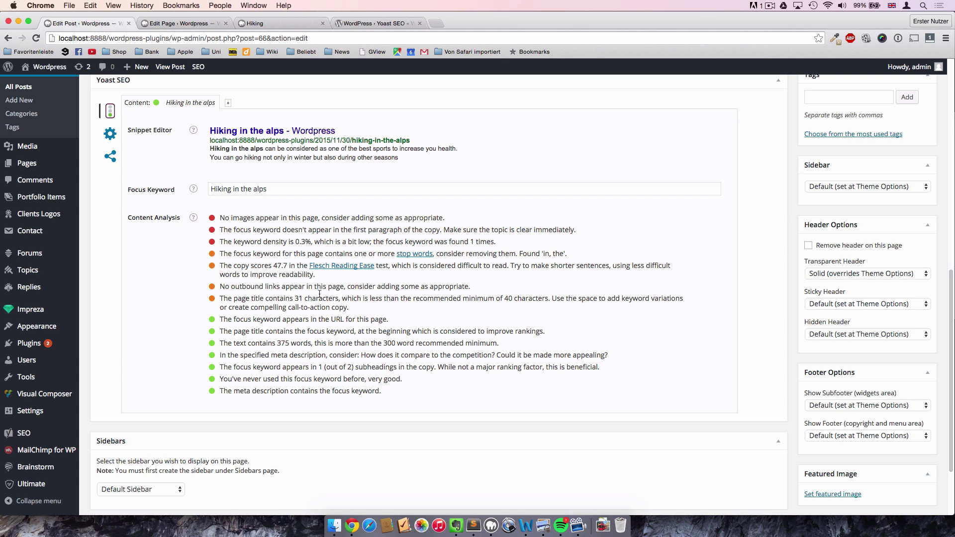
Step: Extend the post title to "Hiking in the alps - A wonderful relaxing sport" and check the page title length point in the content analysis
{"action": "left_click_drag", "start_coordinate": [295, 298], "coordinate": [308, 295]}
{"action": "scroll", "coordinate": [344, 298], "scroll_direction": "up", "scroll_amount": 10}
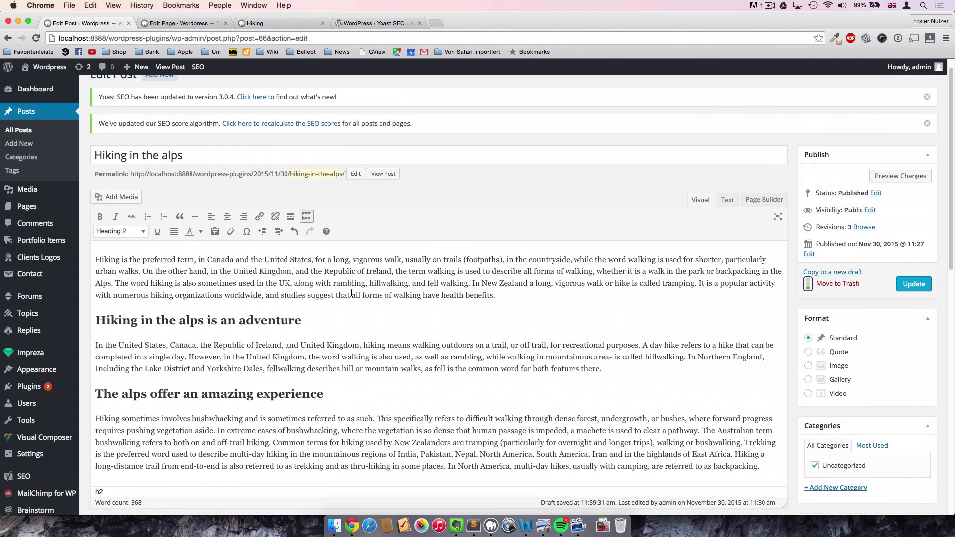
{"action": "left_click", "coordinate": [200, 152]}
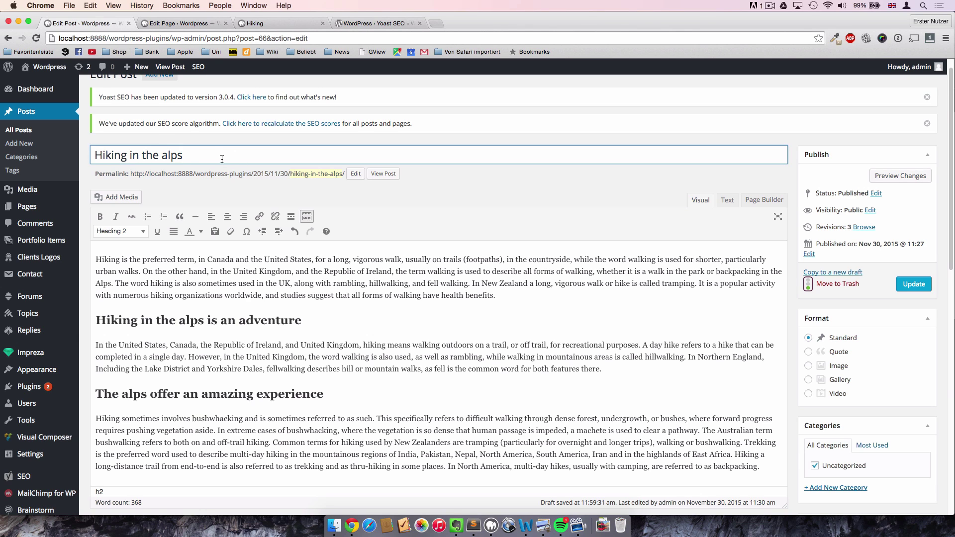
{"action": "type", "text": "- A wonderful relaxing sports"}
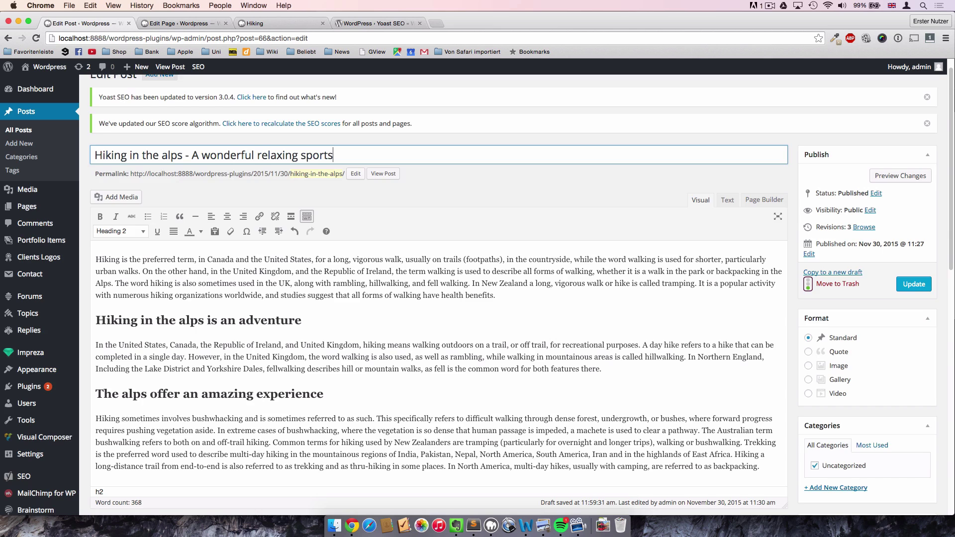
{"action": "scroll", "coordinate": [392, 250], "scroll_direction": "down", "scroll_amount": 5}
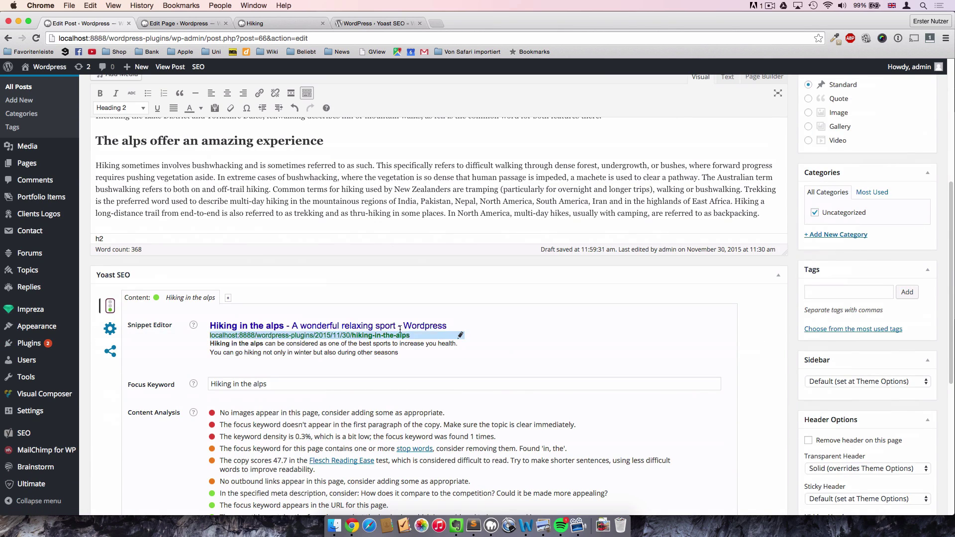
{"action": "scroll", "coordinate": [573, 355], "scroll_direction": "down", "scroll_amount": 2}
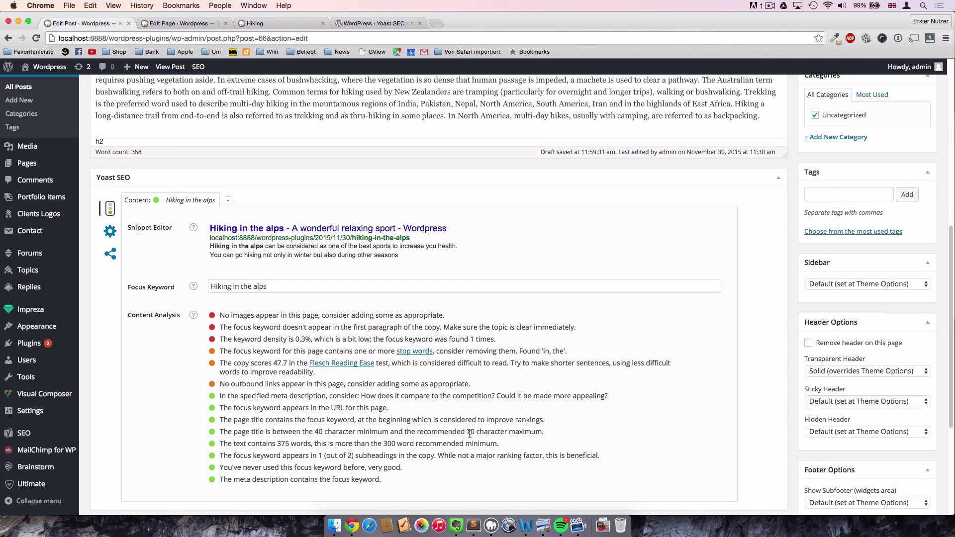
{"action": "left_click_drag", "start_coordinate": [466, 432], "coordinate": [487, 428]}
{"action": "left_click_drag", "start_coordinate": [314, 432], "coordinate": [320, 434]}
Step: Examine the Flesch Reading Ease point in the content analysis and review the post's text for readability
{"action": "double_click", "coordinate": [282, 362]}
{"action": "scroll", "coordinate": [253, 281], "scroll_direction": "up", "scroll_amount": 1}
{"action": "scroll", "coordinate": [253, 281], "scroll_direction": "up", "scroll_amount": 5}
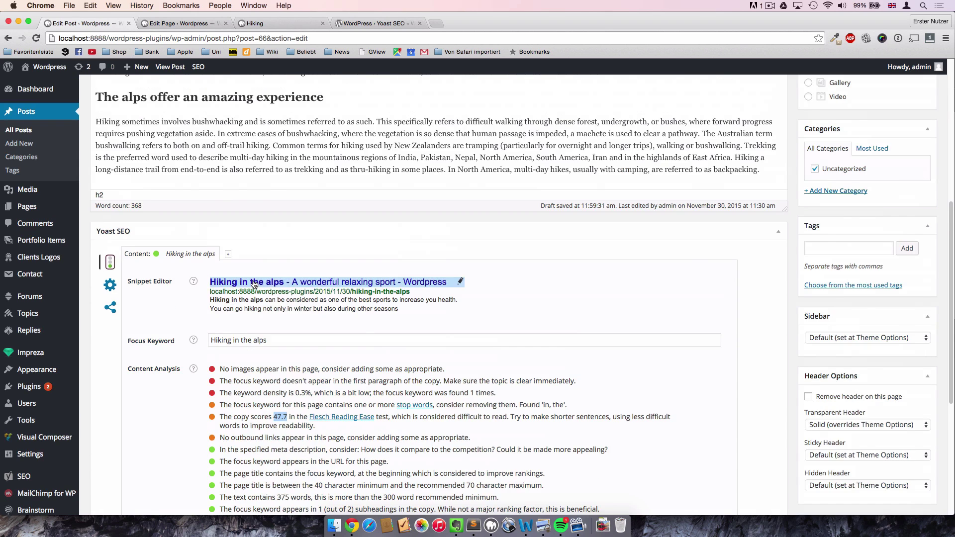
{"action": "scroll", "coordinate": [264, 288], "scroll_direction": "up", "scroll_amount": 1}
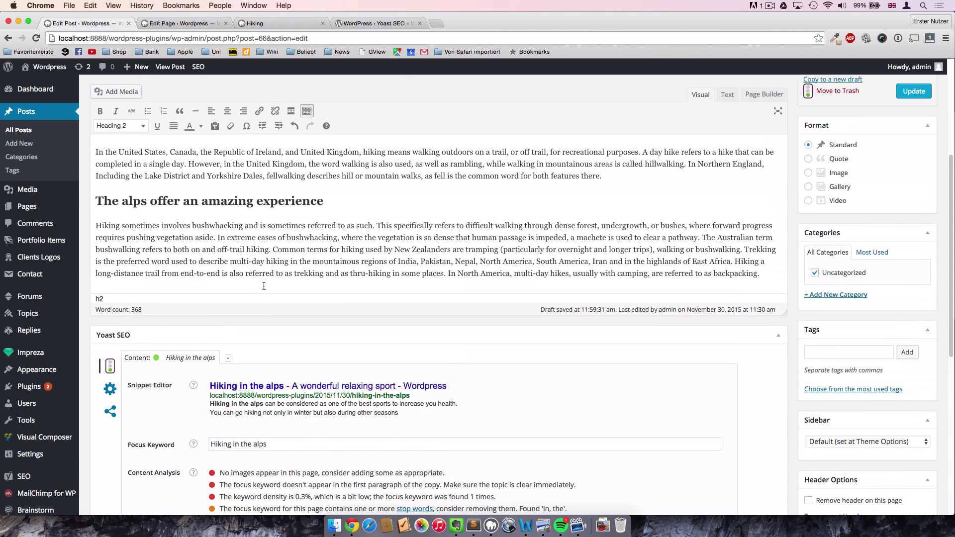
{"action": "scroll", "coordinate": [263, 286], "scroll_direction": "up", "scroll_amount": 2}
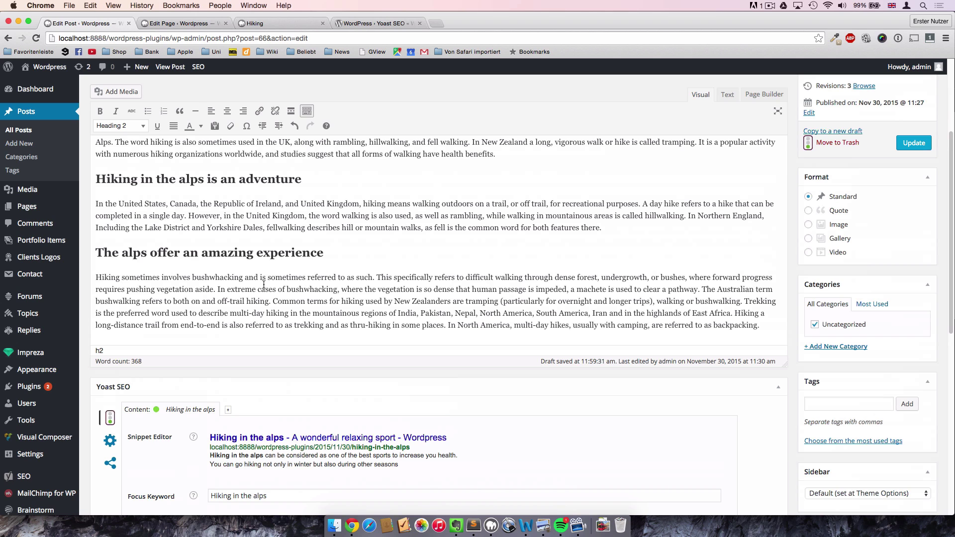
{"action": "scroll", "coordinate": [264, 285], "scroll_direction": "up", "scroll_amount": 2}
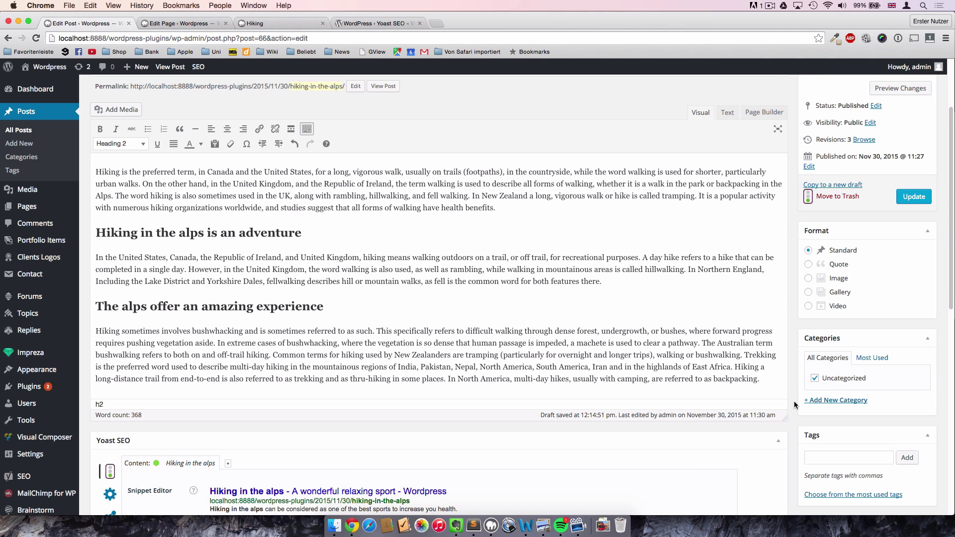
Step: Examine the keyword density point in the content analysis and compare it with the post's text
{"action": "scroll", "coordinate": [793, 405], "scroll_direction": "down", "scroll_amount": 10}
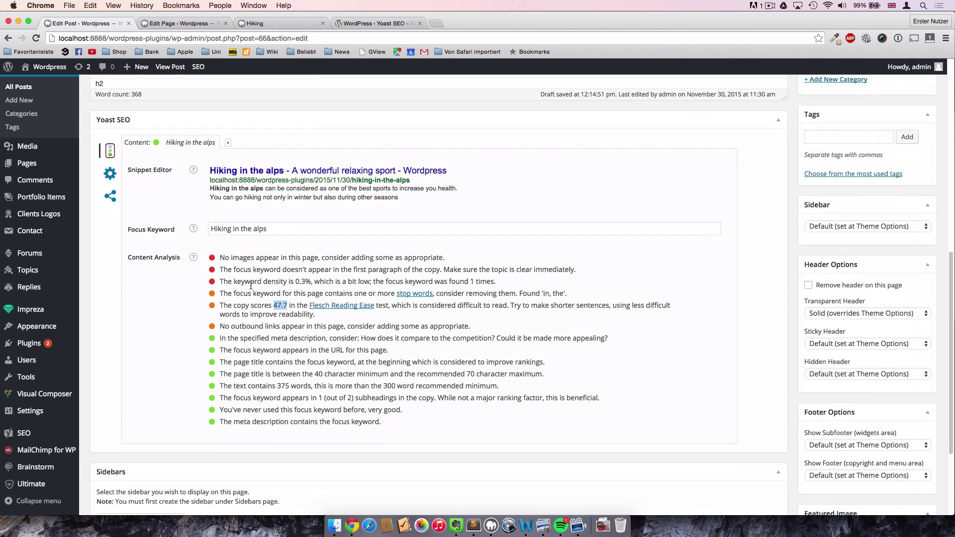
{"action": "left_click_drag", "start_coordinate": [235, 282], "coordinate": [283, 282]}
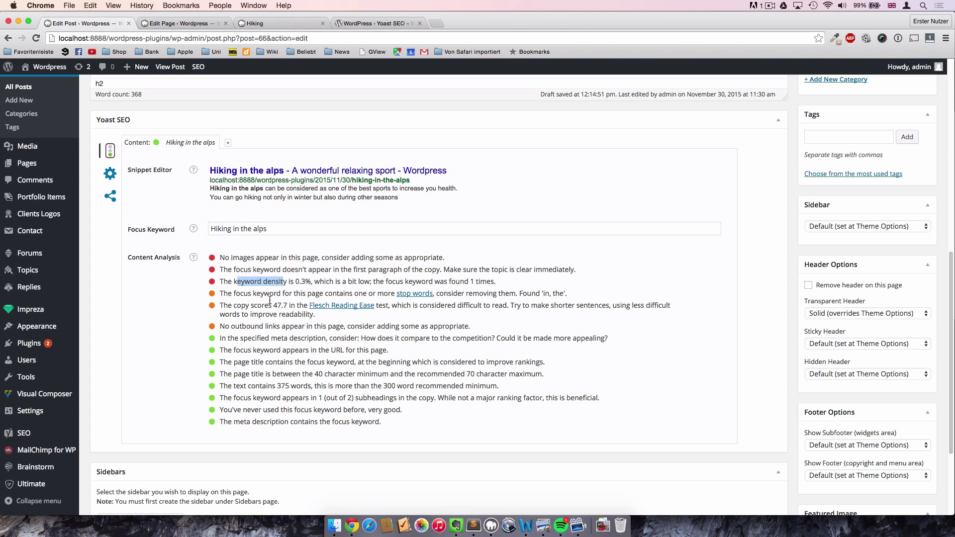
{"action": "left_click_drag", "start_coordinate": [296, 282], "coordinate": [310, 284]}
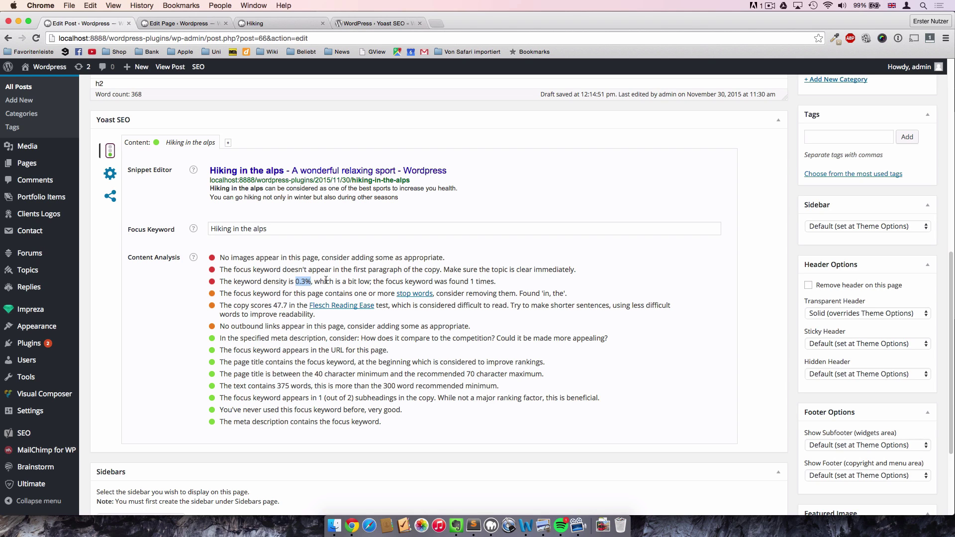
{"action": "scroll", "coordinate": [234, 277], "scroll_direction": "up", "scroll_amount": 10}
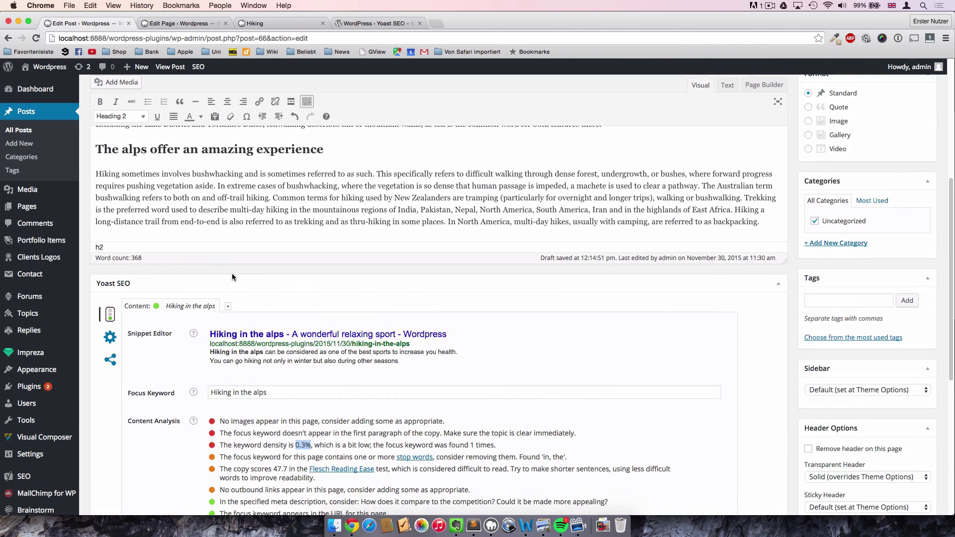
{"action": "scroll", "coordinate": [524, 366], "scroll_direction": "down", "scroll_amount": 11}
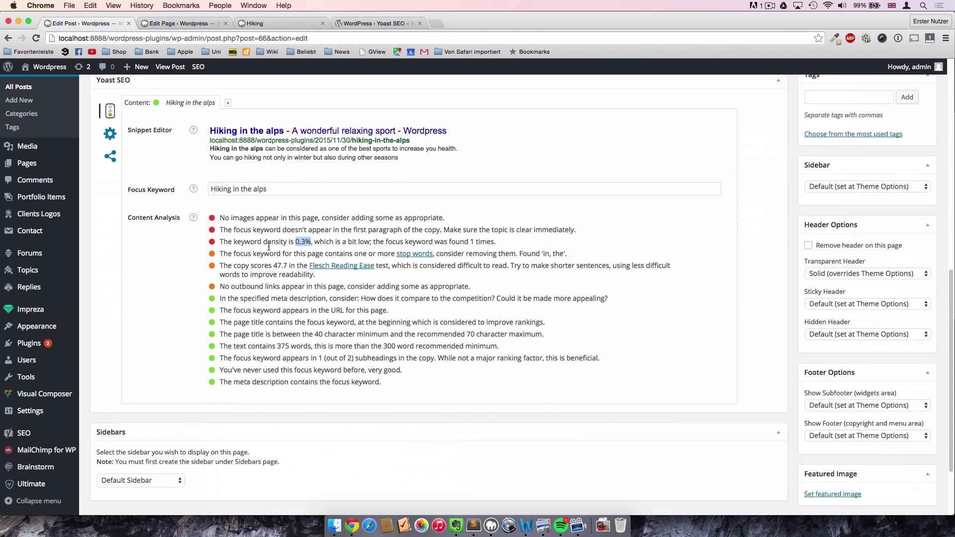
Step: Examine the content analysis points about images and outbound links
{"action": "left_click_drag", "start_coordinate": [220, 218], "coordinate": [258, 218]}
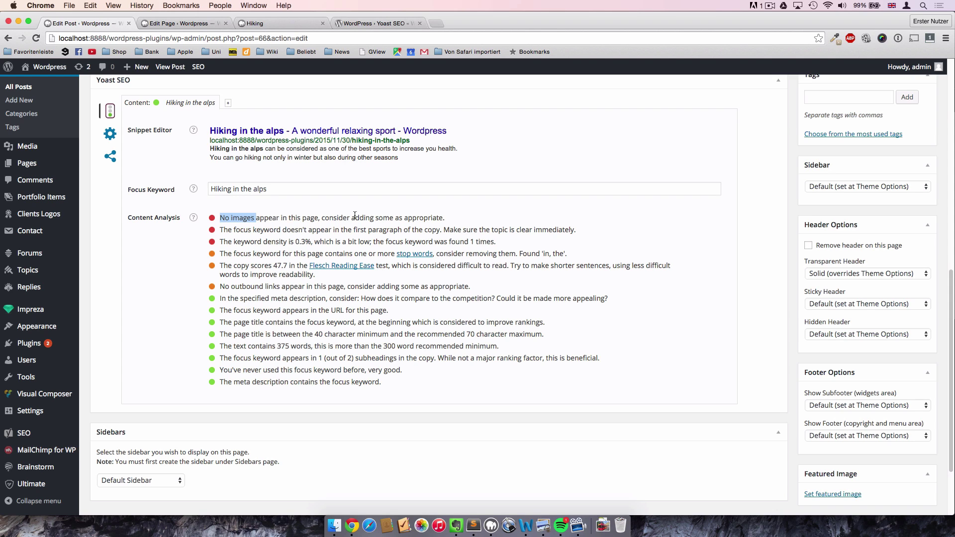
{"action": "left_click_drag", "start_coordinate": [221, 287], "coordinate": [312, 289]}
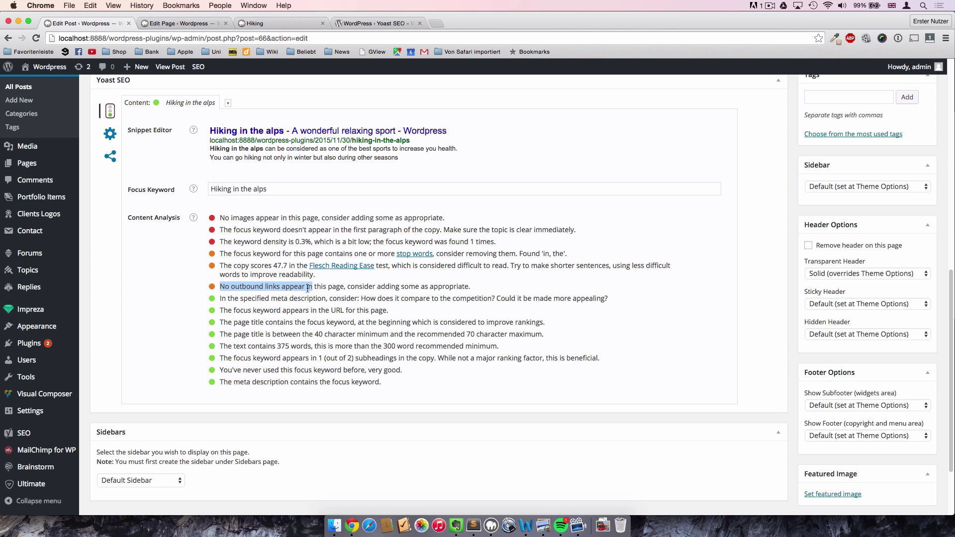
{"action": "left_click", "coordinate": [311, 288]}
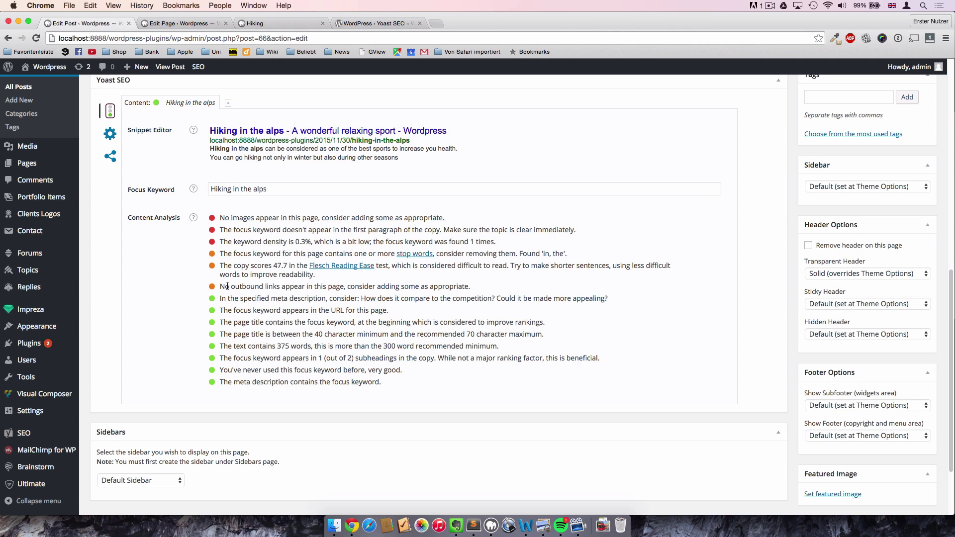
{"action": "left_click_drag", "start_coordinate": [229, 287], "coordinate": [280, 288]}
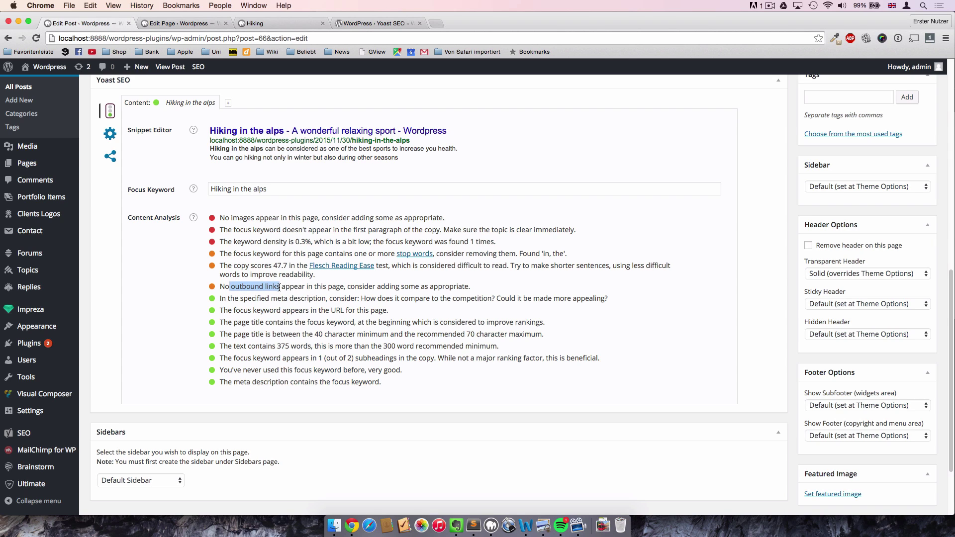